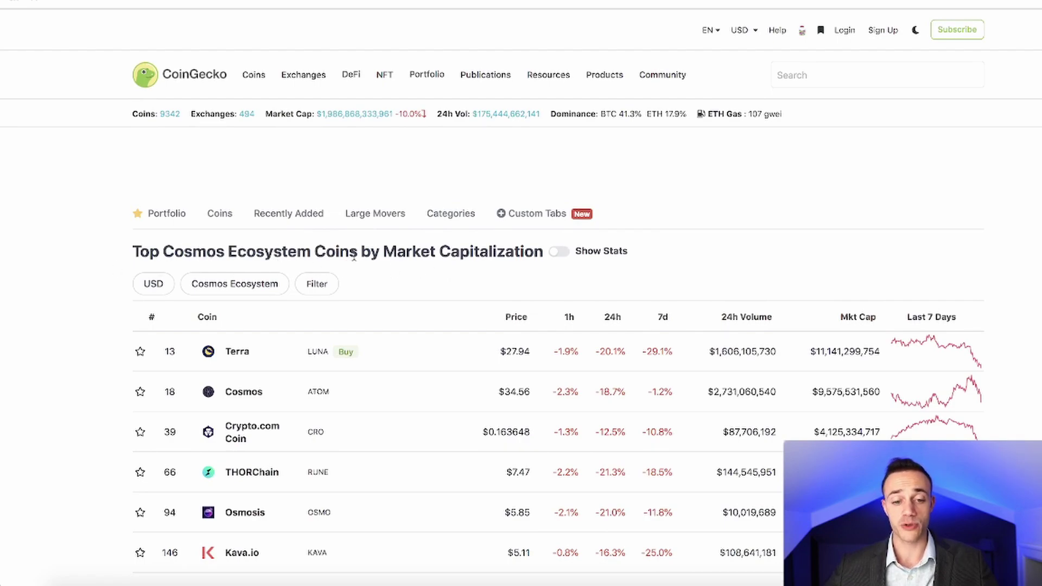
Open the Cosmos (ATOM) coin page from the CoinGecko list in a new tab and view it
scroll(353, 259, down, 2)
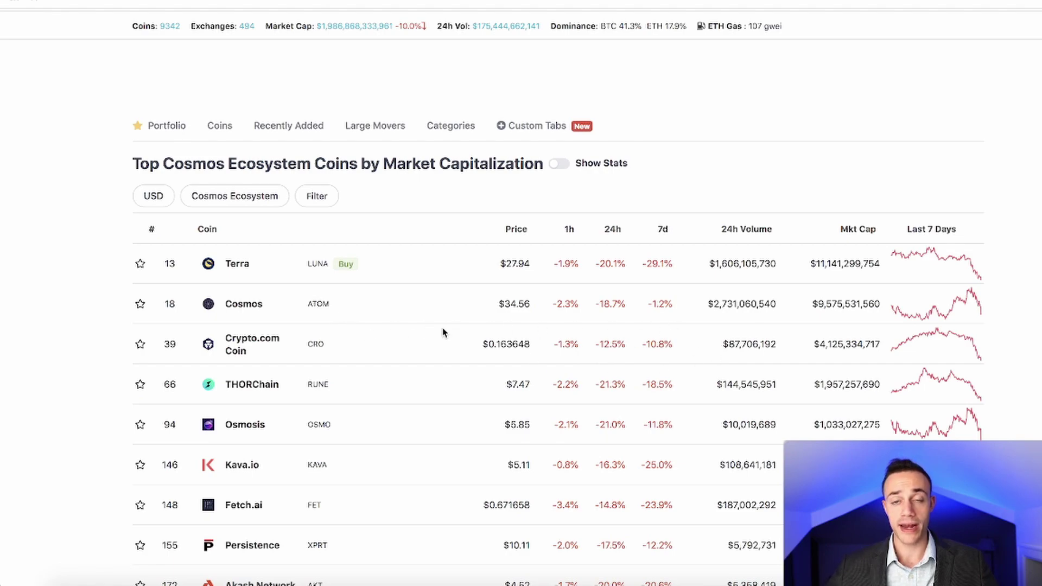
scroll(579, 315, down, 2)
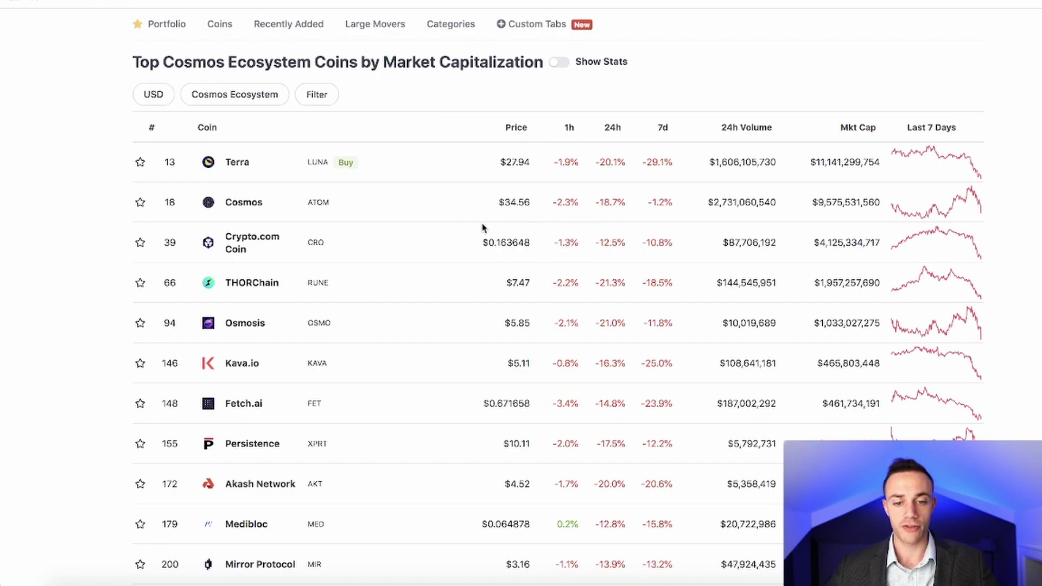
right_click(222, 209)
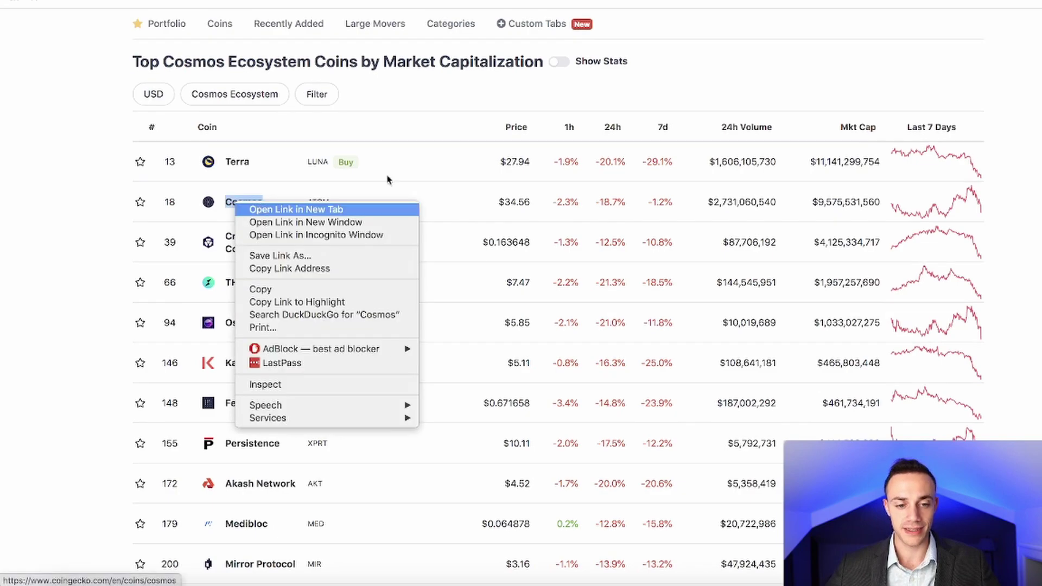
click(346, 192)
key(ctrl+Tab)
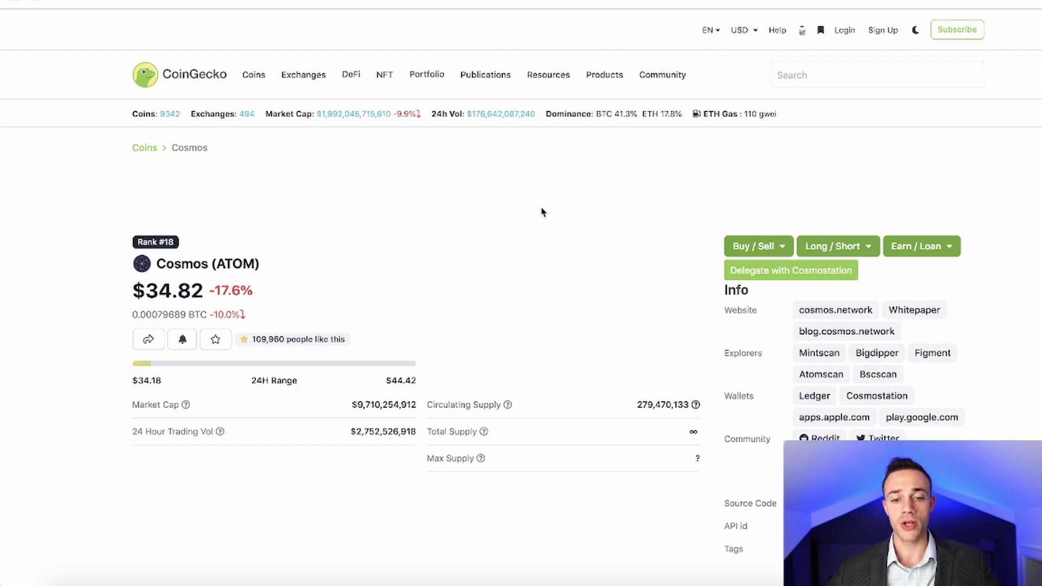
Show the Cosmos Markets tab listing spot ATOM pairs, with Binance first at $34.58
scroll(539, 209, down, 1)
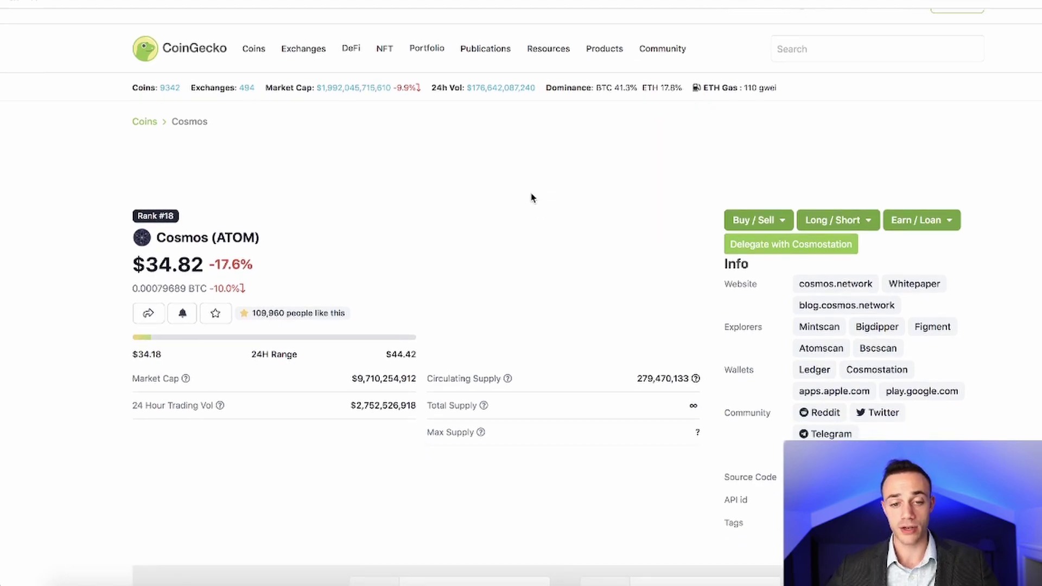
scroll(521, 188, down, 3)
scroll(510, 185, down, 5)
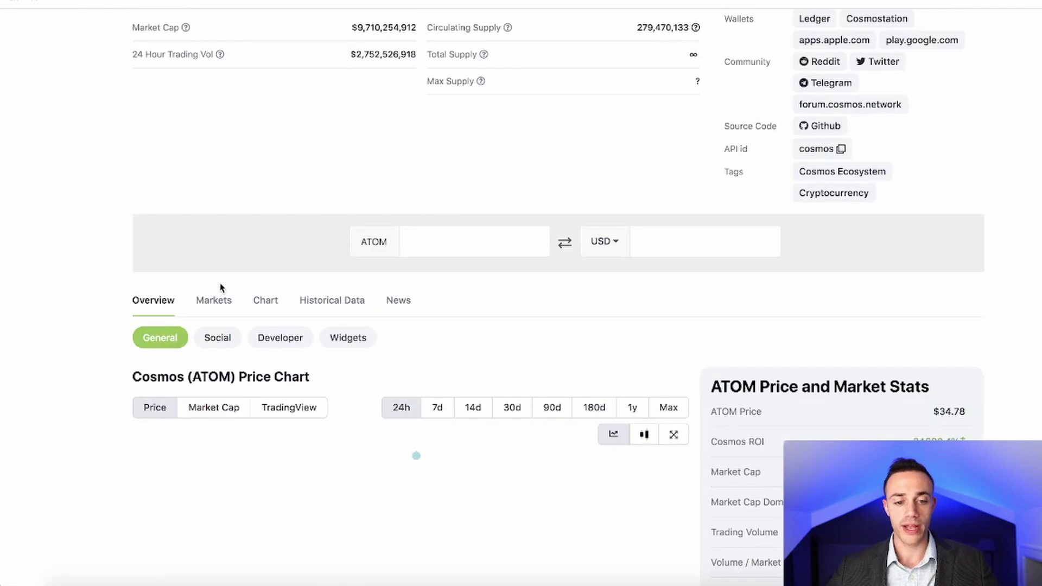
click(213, 300)
scroll(434, 179, down, 1)
scroll(388, 143, up, 15)
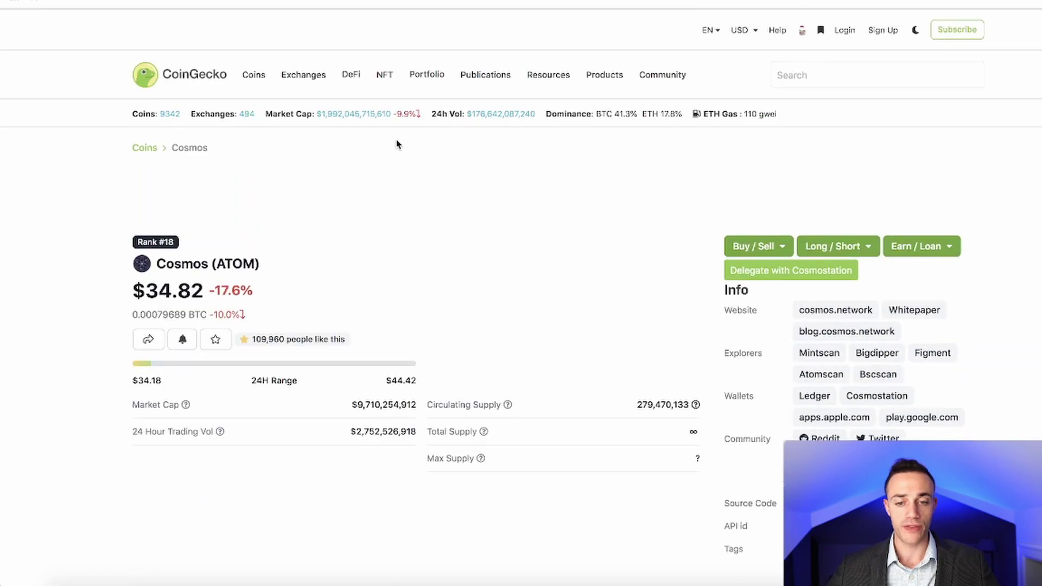
scroll(449, 296, down, 2)
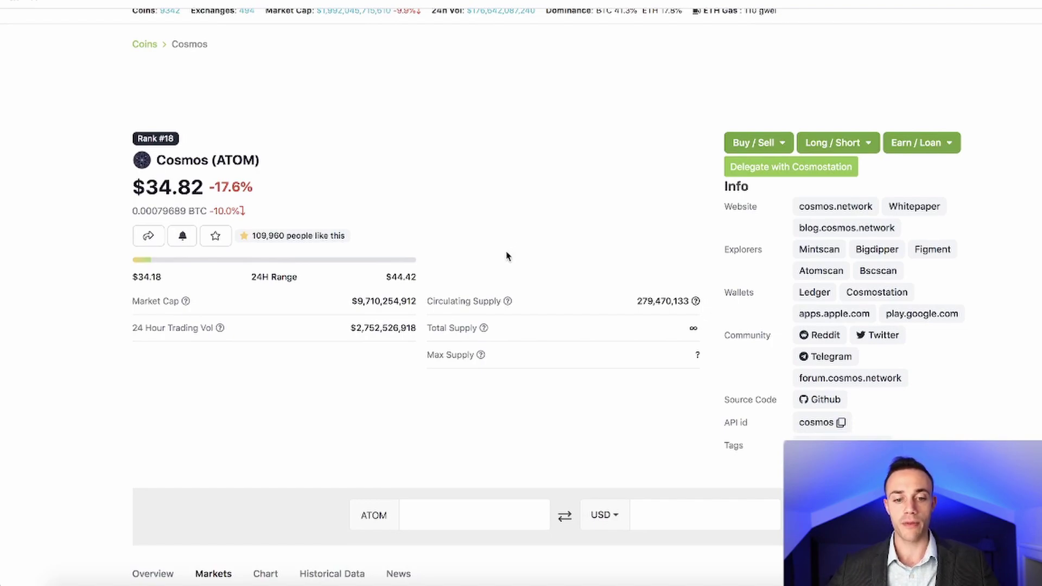
scroll(506, 255, down, 8)
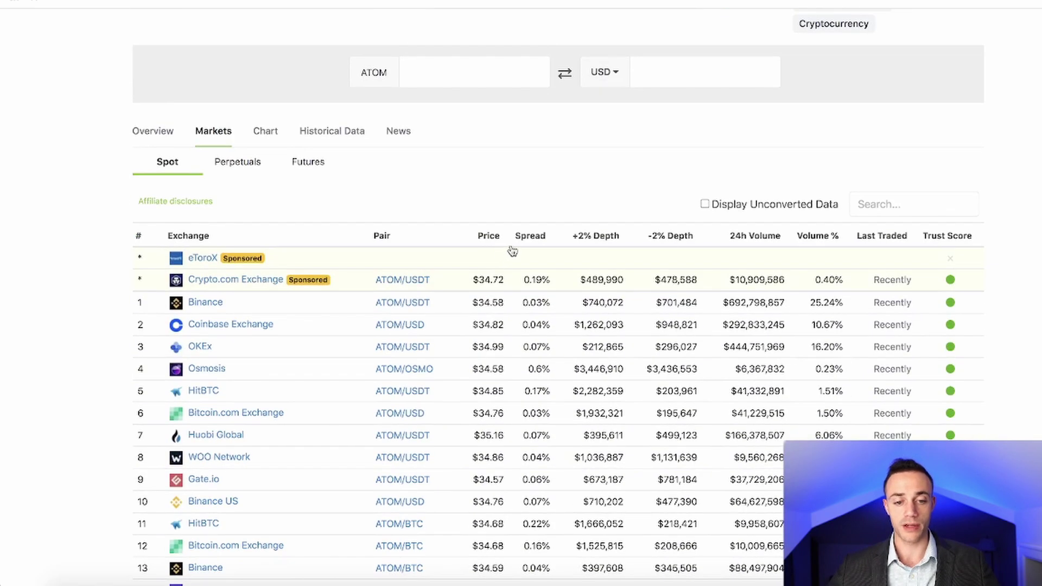
Scroll through the Cosmos spot markets table, past Kraken, KuCoin and Crypto.com pairs, and back up
scroll(509, 251, down, 1)
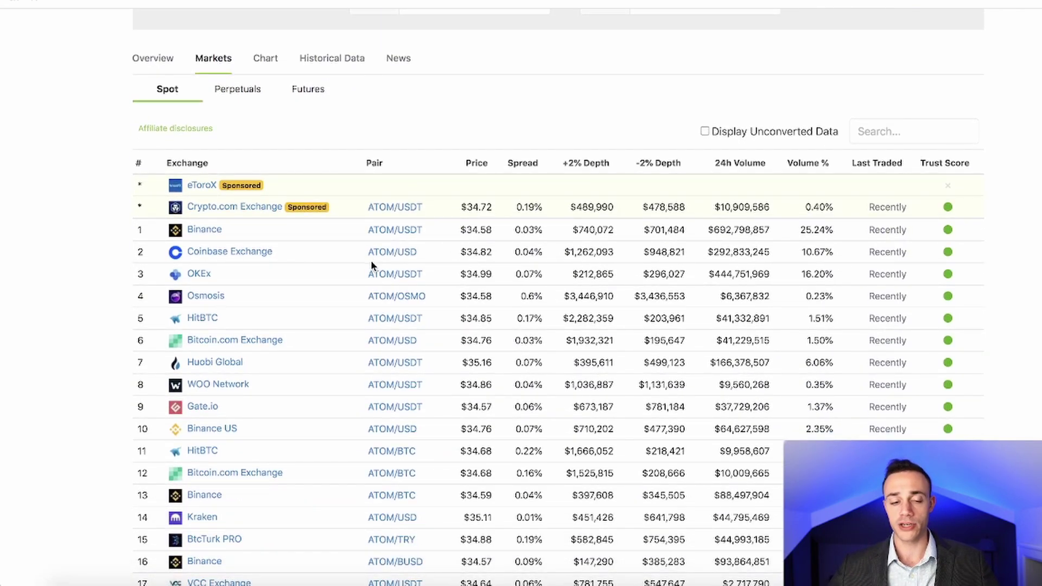
scroll(407, 259, down, 1)
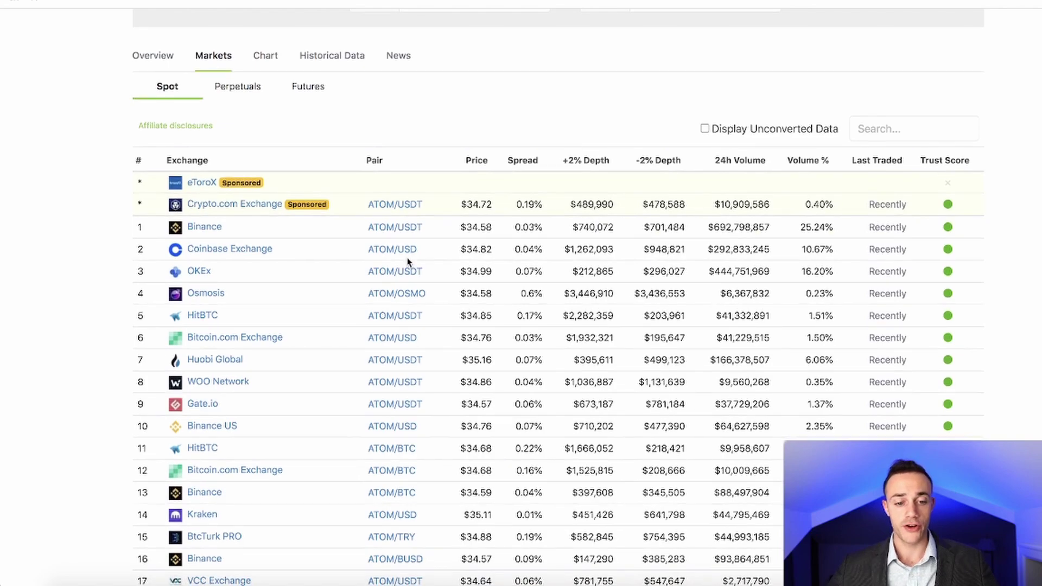
scroll(408, 261, down, 2)
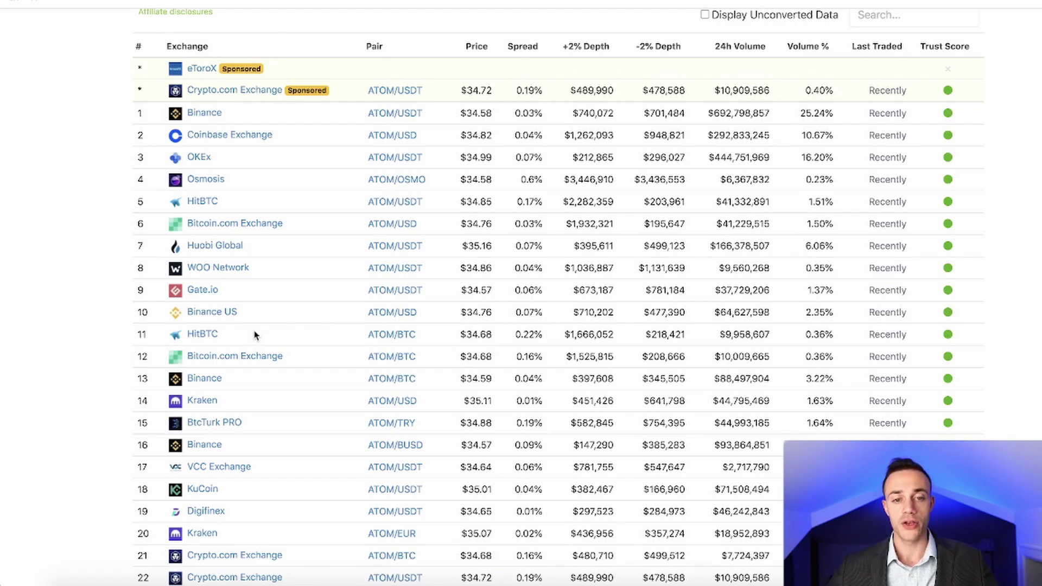
scroll(254, 335, up, 15)
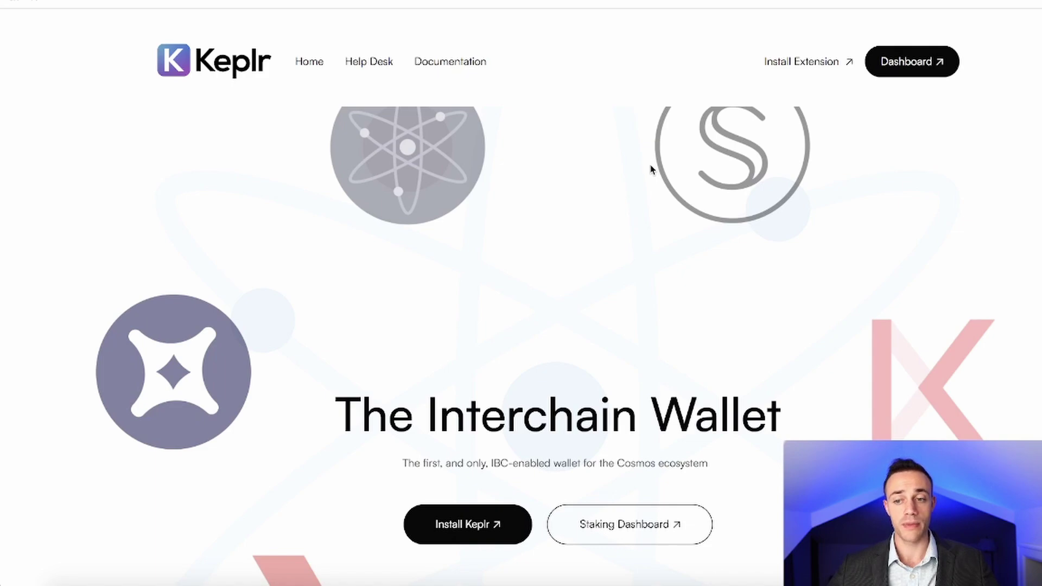
Go to the Keplr extension's Chrome Web Store listing from the Keplr homepage
click(804, 65)
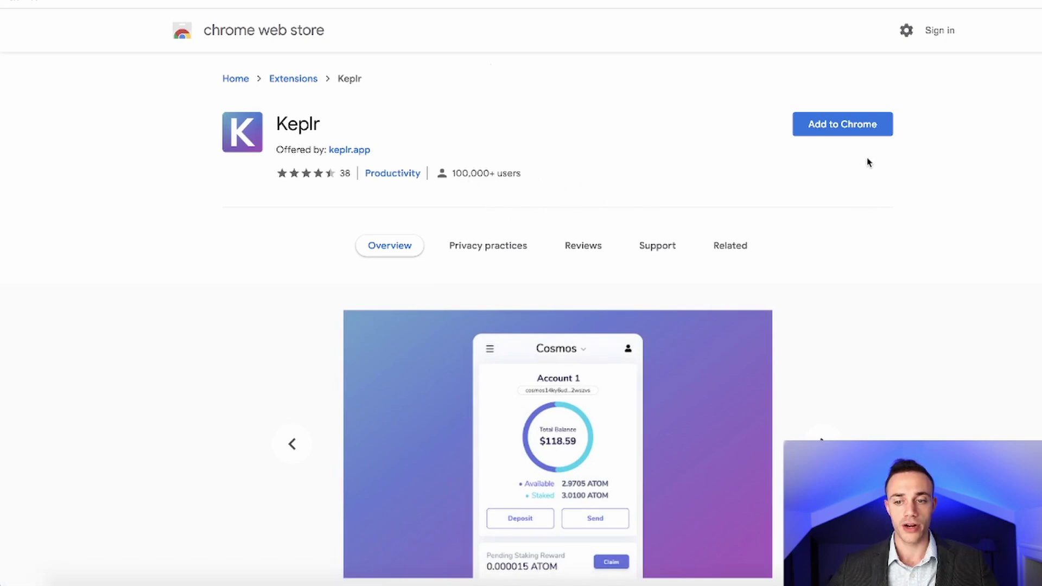
Add the Keplr extension to Chrome and pin it to the toolbar
click(861, 130)
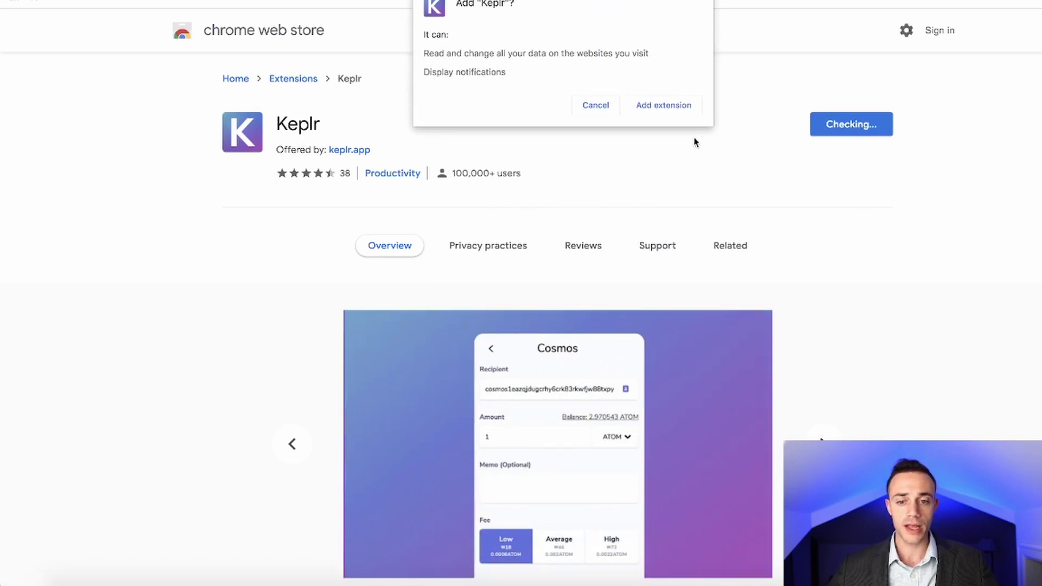
click(676, 109)
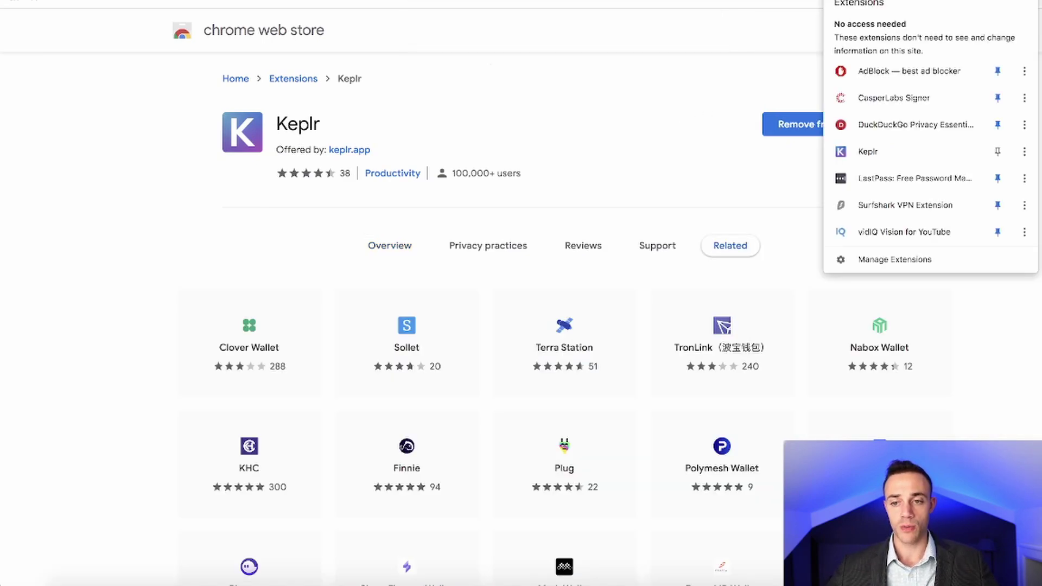
click(998, 151)
key(Escape)
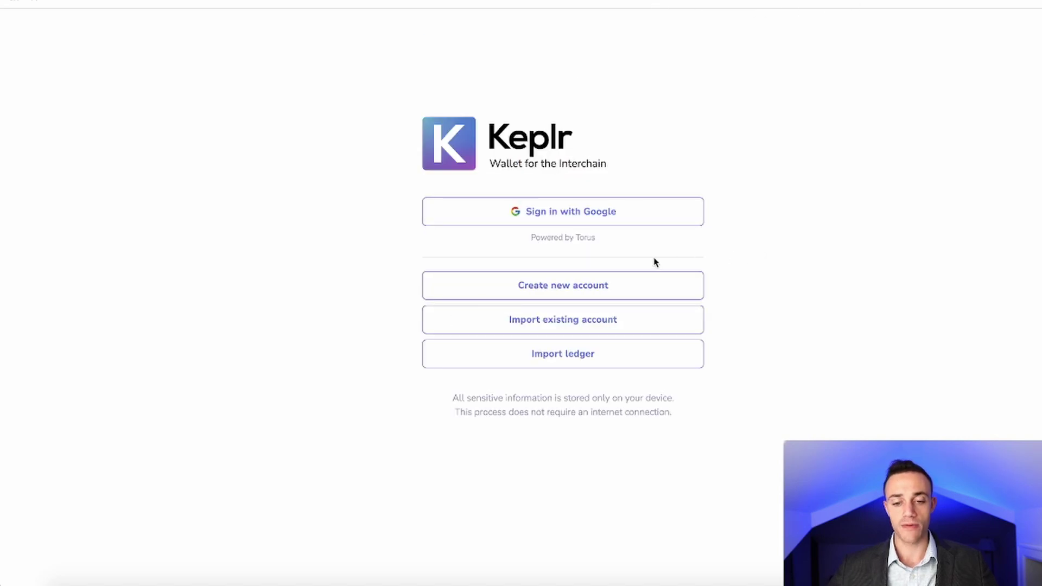
Create and register a Keplr wallet named ATOM11 with a 12-word seed and password
click(591, 285)
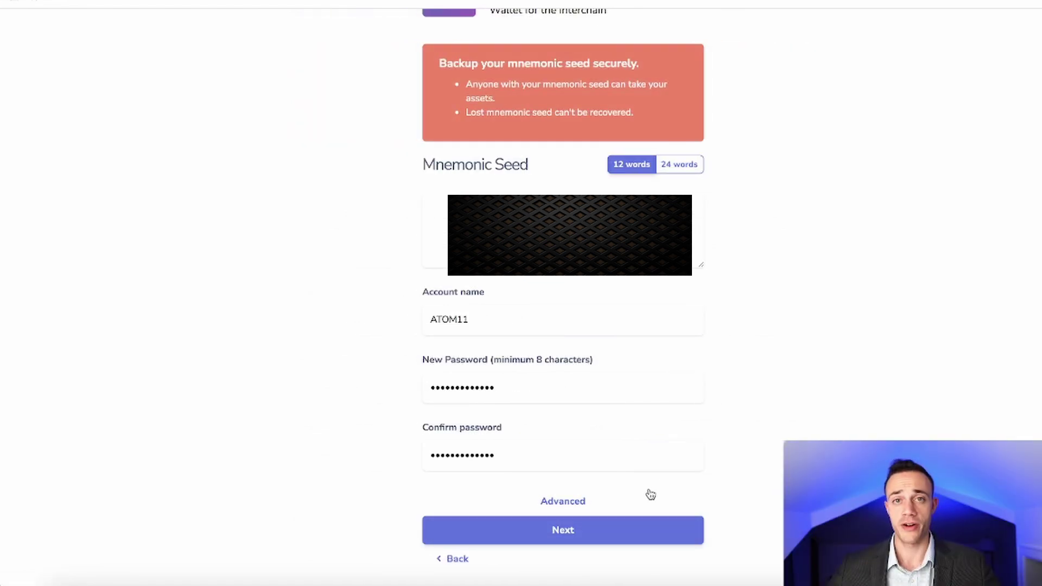
click(601, 527)
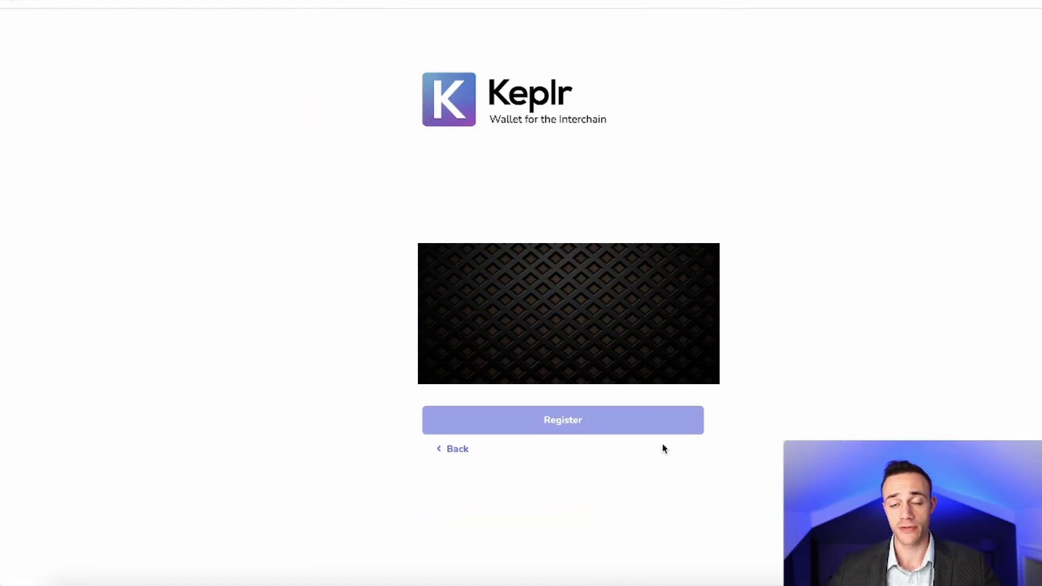
click(560, 421)
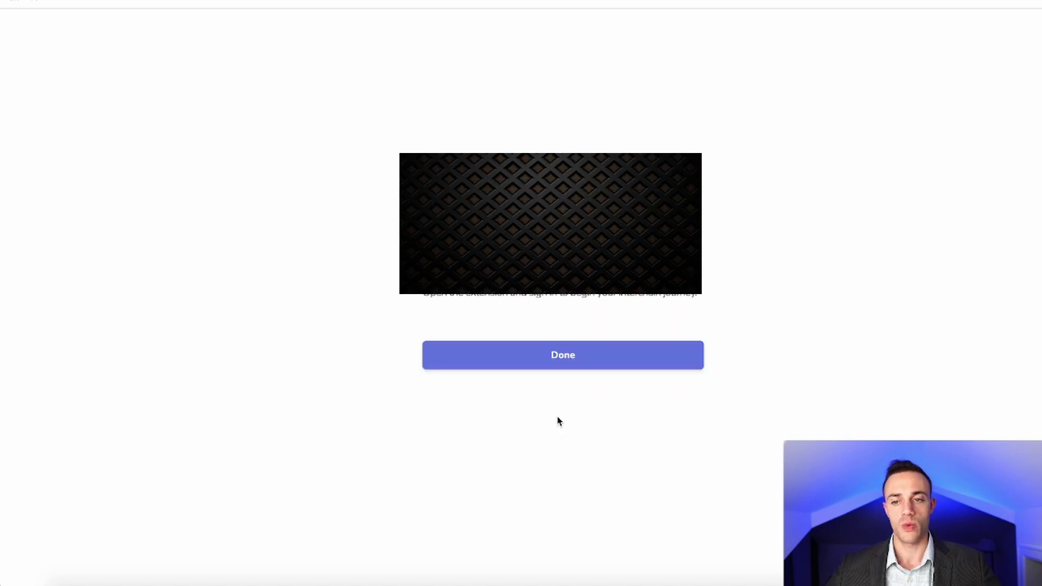
click(567, 355)
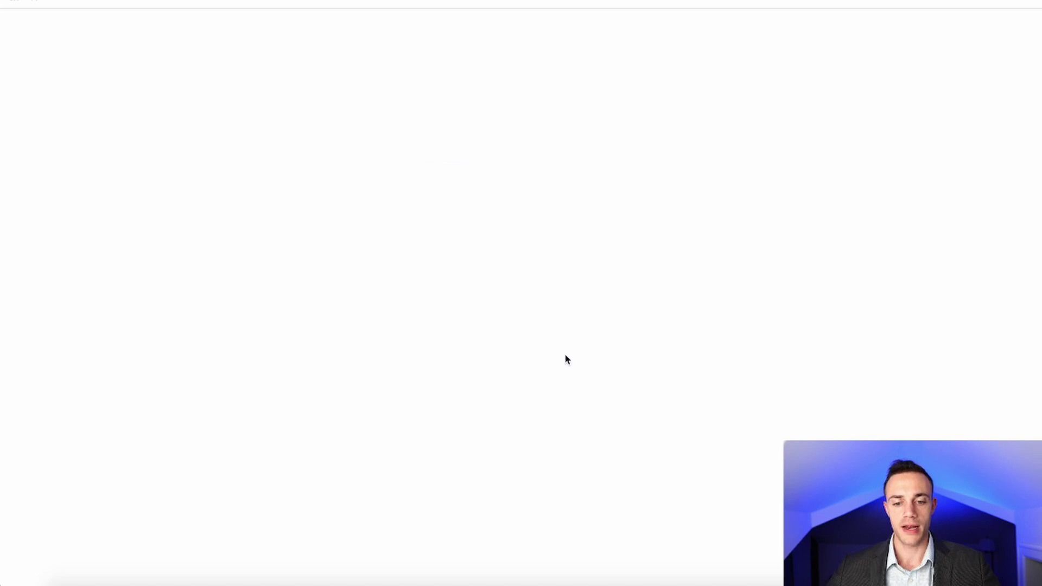
Look through the Atom Airdrops Google Sheet of Cosmos projects and its links
mouse_move(594, 336)
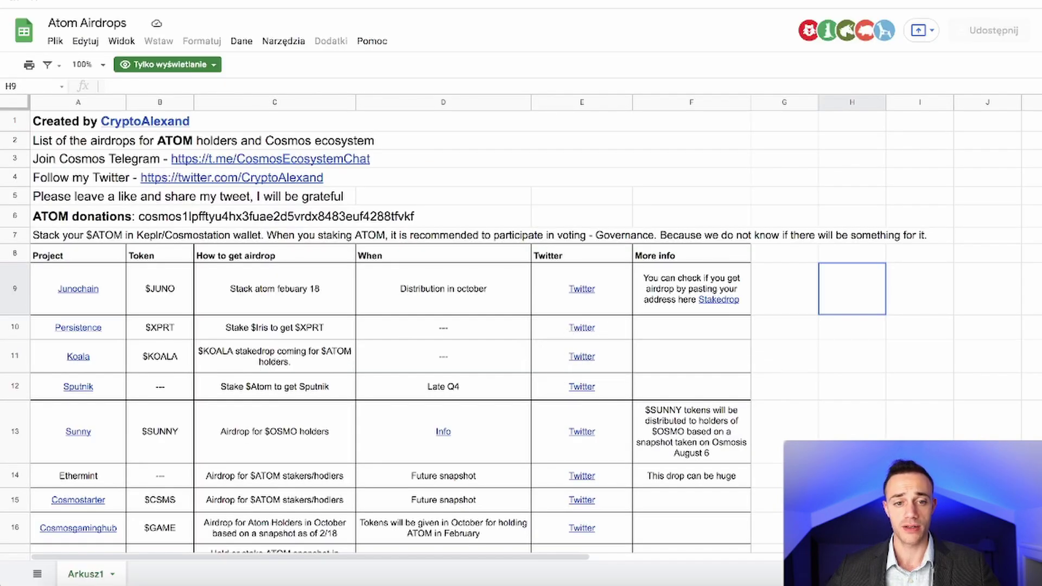
scroll(567, 328, down, 1)
scroll(564, 326, up, 1)
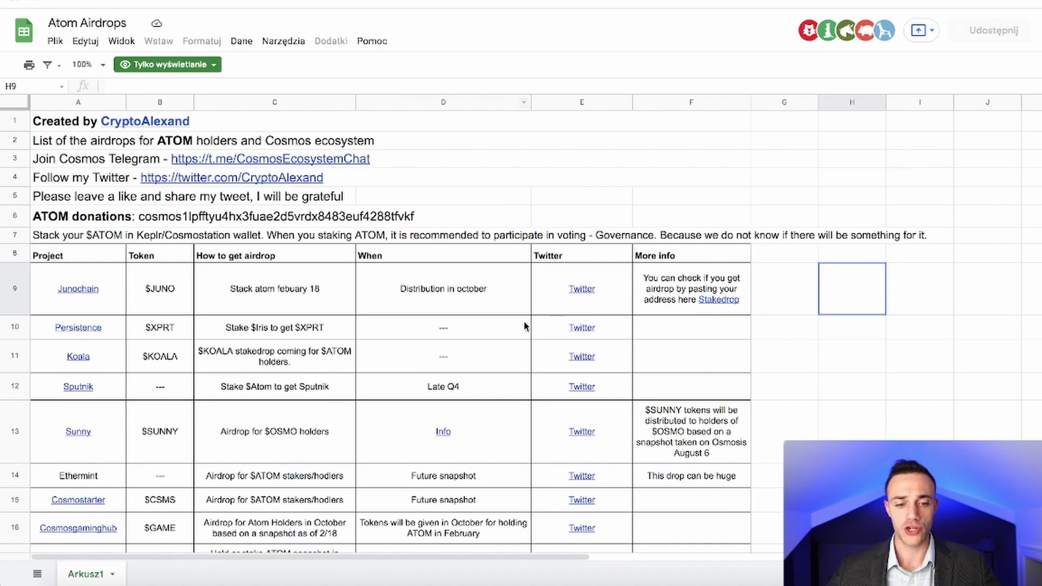
scroll(143, 324, down, 1)
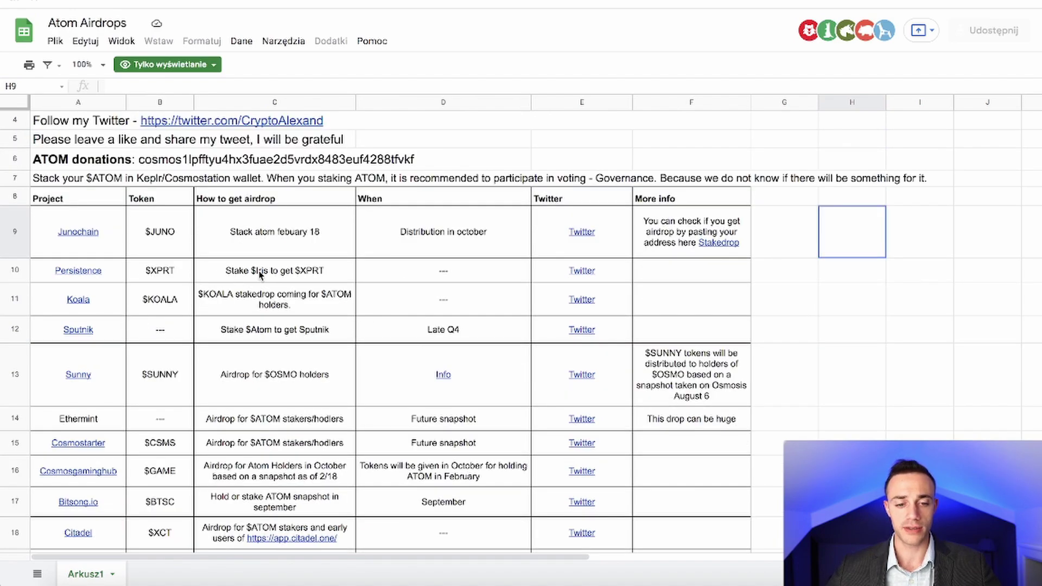
scroll(308, 276, up, 1)
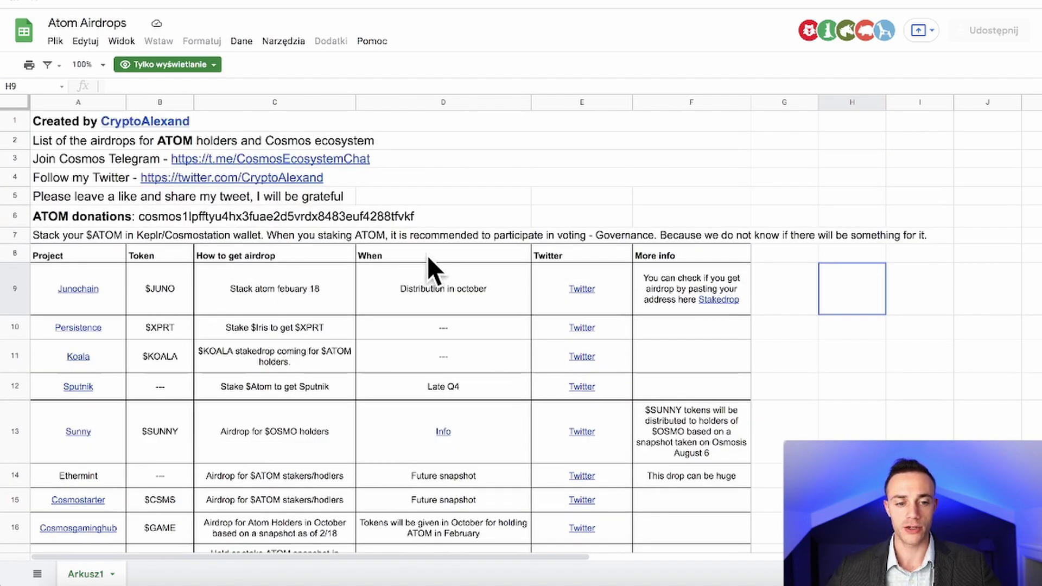
mouse_move(272, 159)
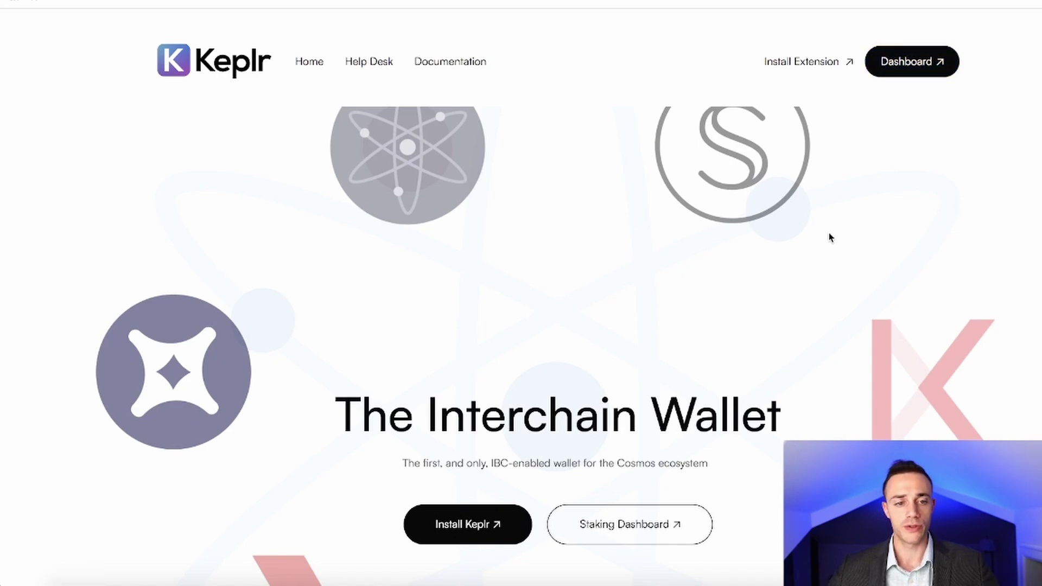
Open the Keplr dashboard and view the wallet's account details on Mintscan
click(911, 67)
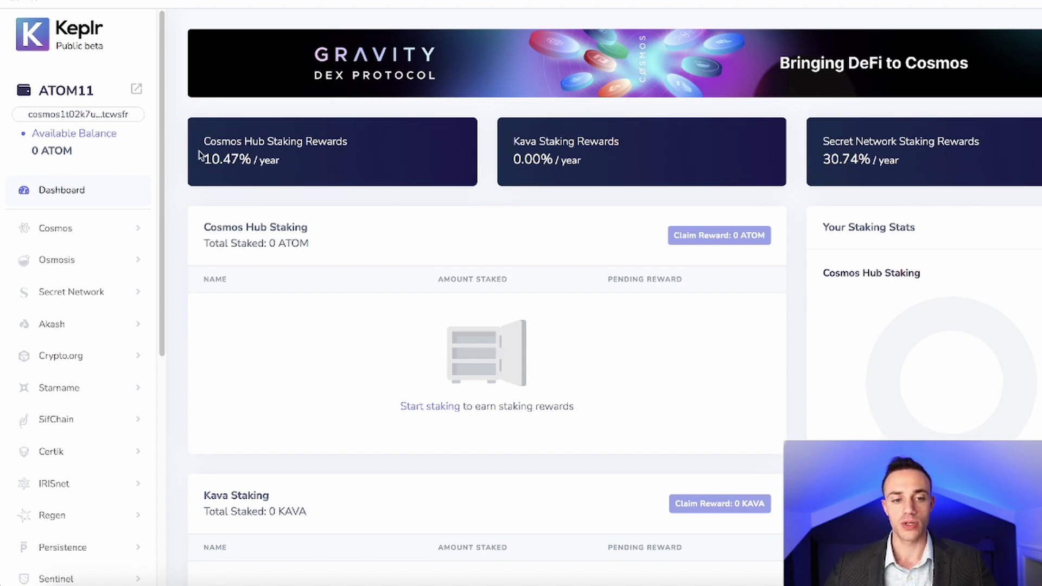
click(136, 93)
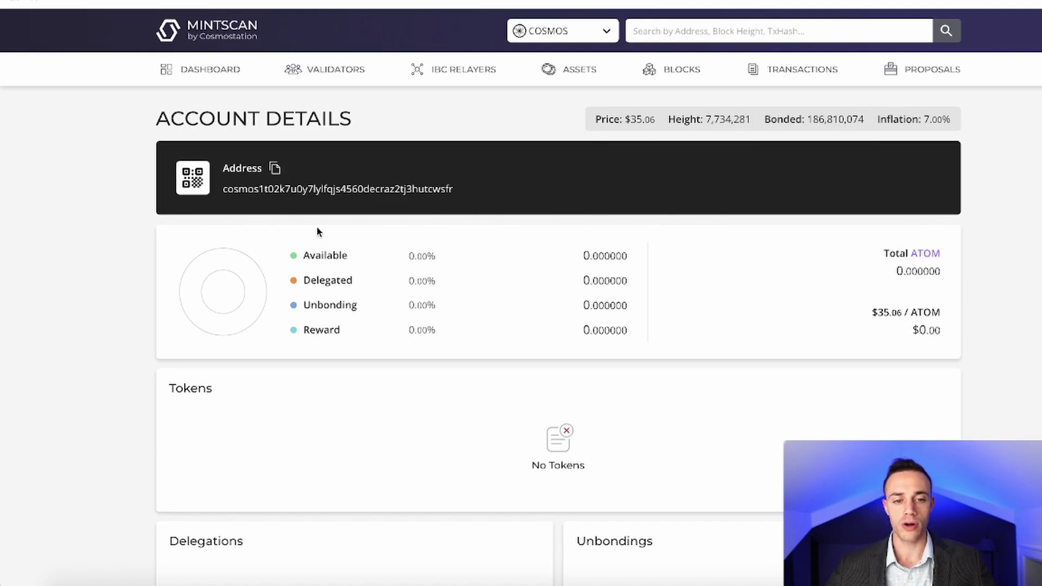
Copy the wallet address from Mintscan's Account Details page
mouse_move(183, 188)
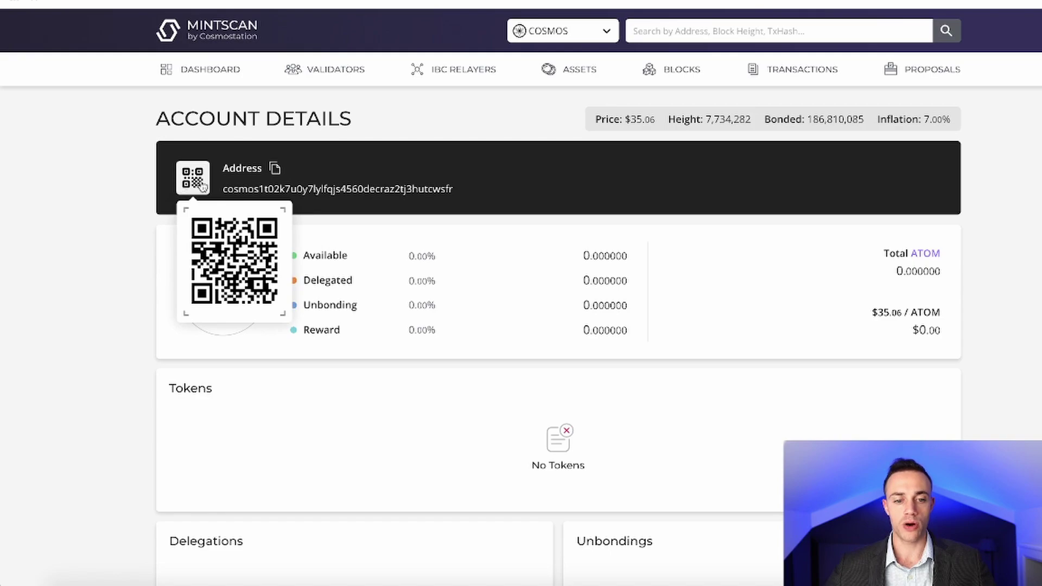
click(275, 169)
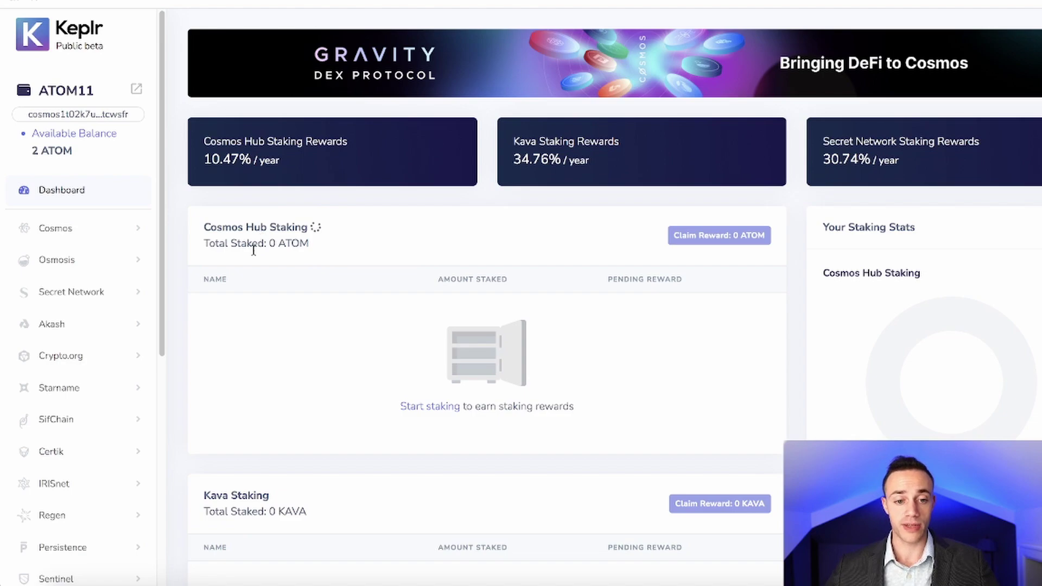
Expand Cosmos in the Keplr dashboard sidebar to show its Stake and Governance entries
scroll(79, 258, down, 1)
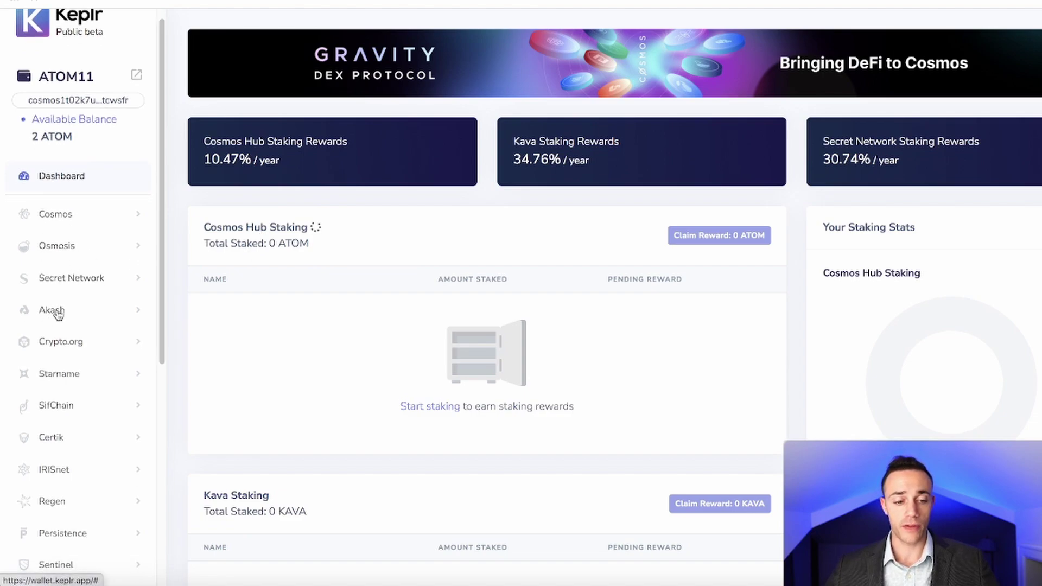
scroll(54, 312, down, 10)
scroll(63, 308, up, 4)
scroll(63, 310, up, 5)
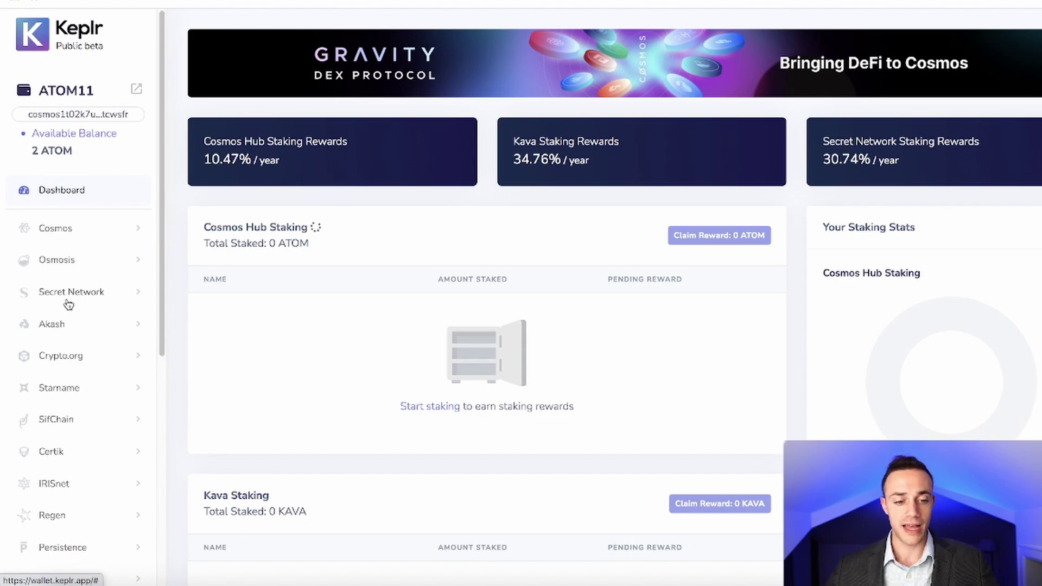
scroll(69, 304, down, 1)
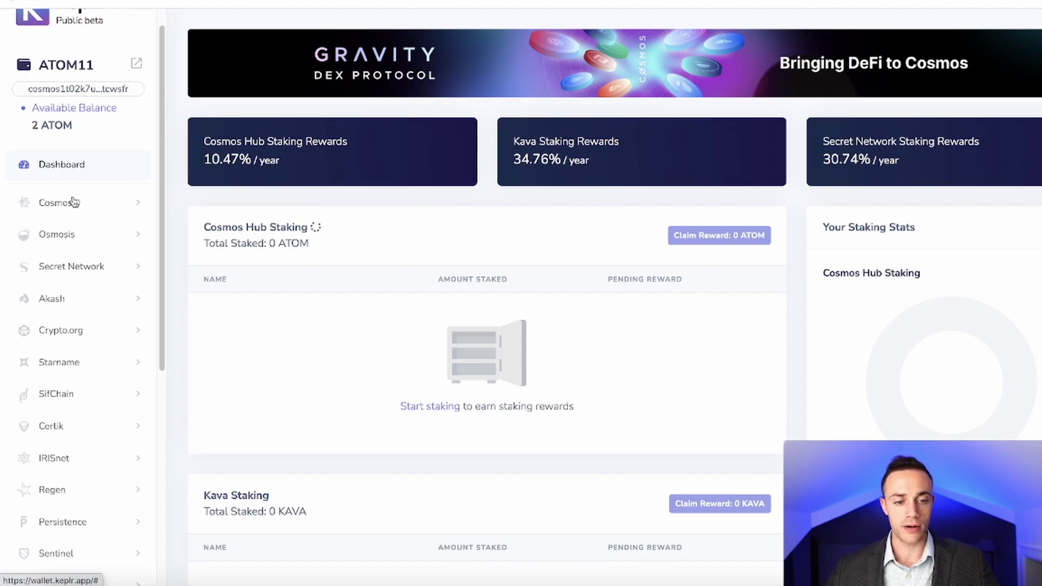
click(54, 203)
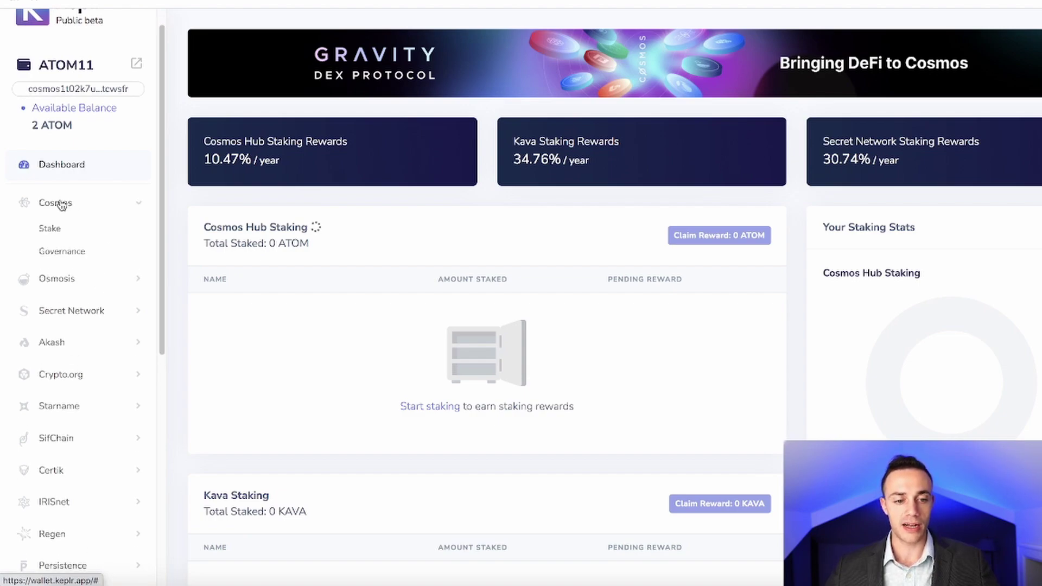
Find Everstake in the Cosmos validator list and open its details: 5% commission, 0 ATOM delegated
click(47, 230)
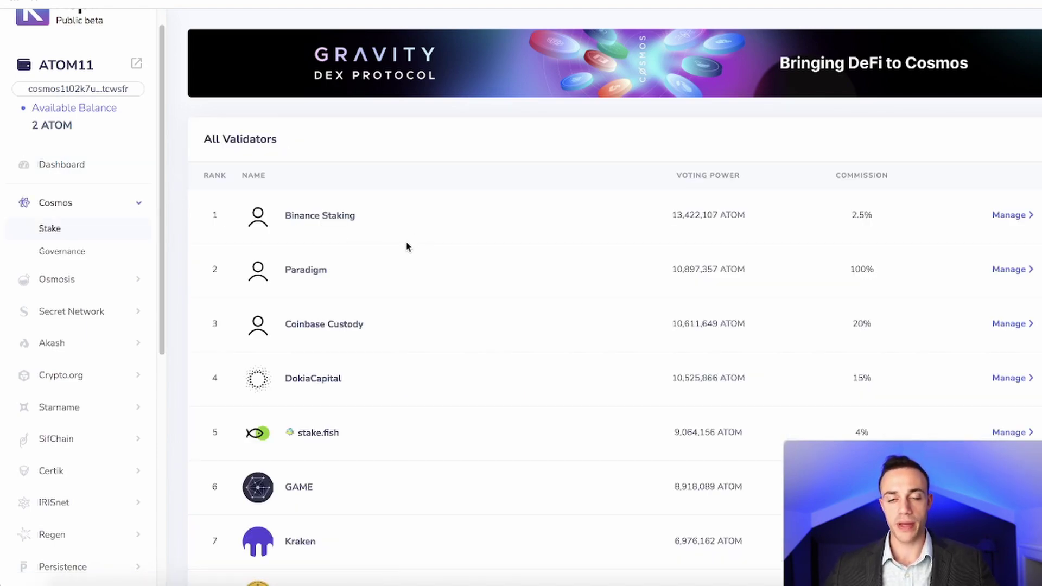
scroll(408, 246, down, 3)
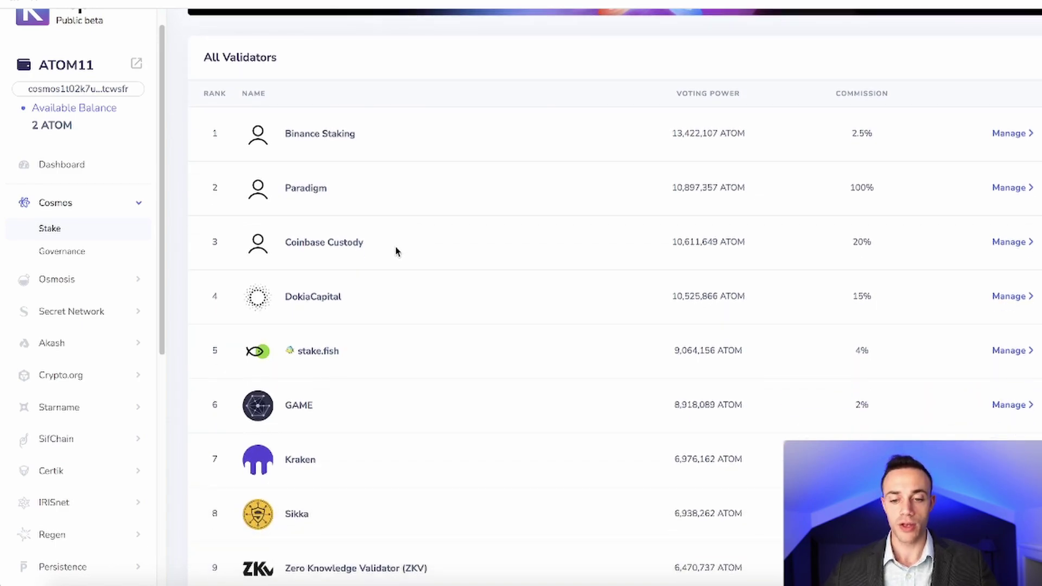
scroll(398, 250, down, 5)
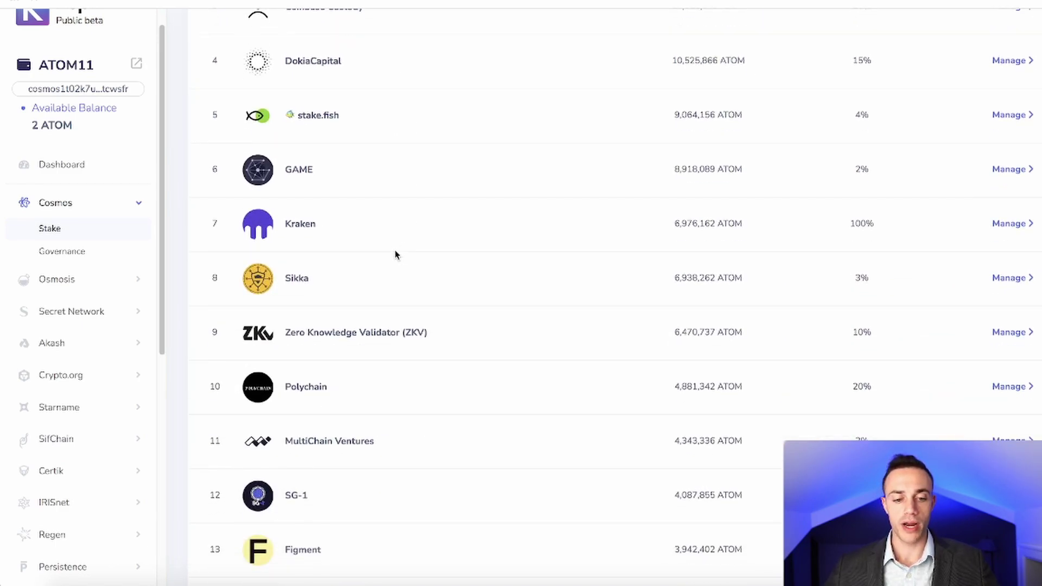
scroll(398, 252, down, 7)
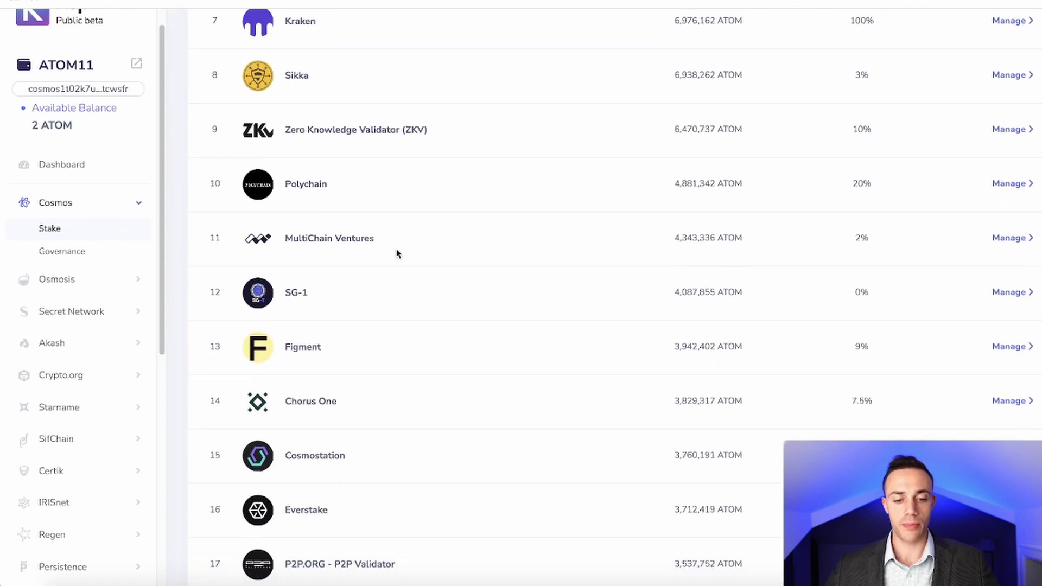
scroll(450, 253, down, 2)
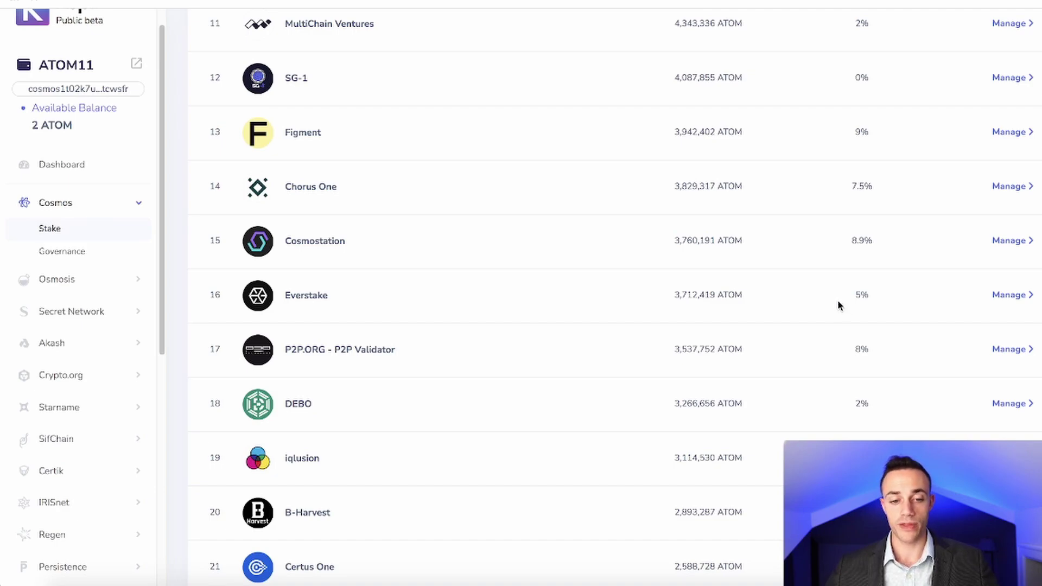
click(1024, 295)
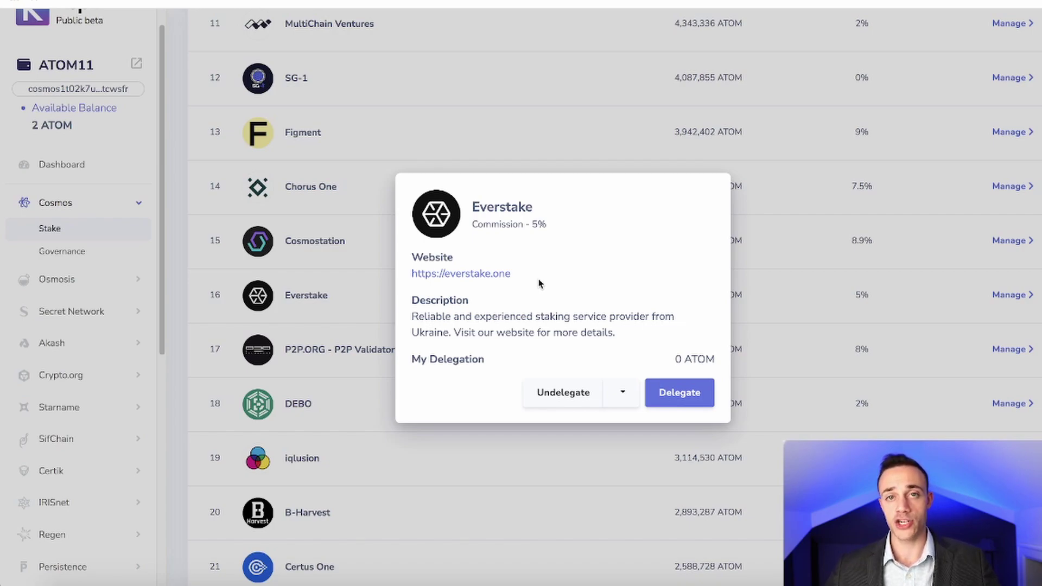
Submit a 1 ATOM delegation to Everstake and center the transaction approval popup
click(680, 393)
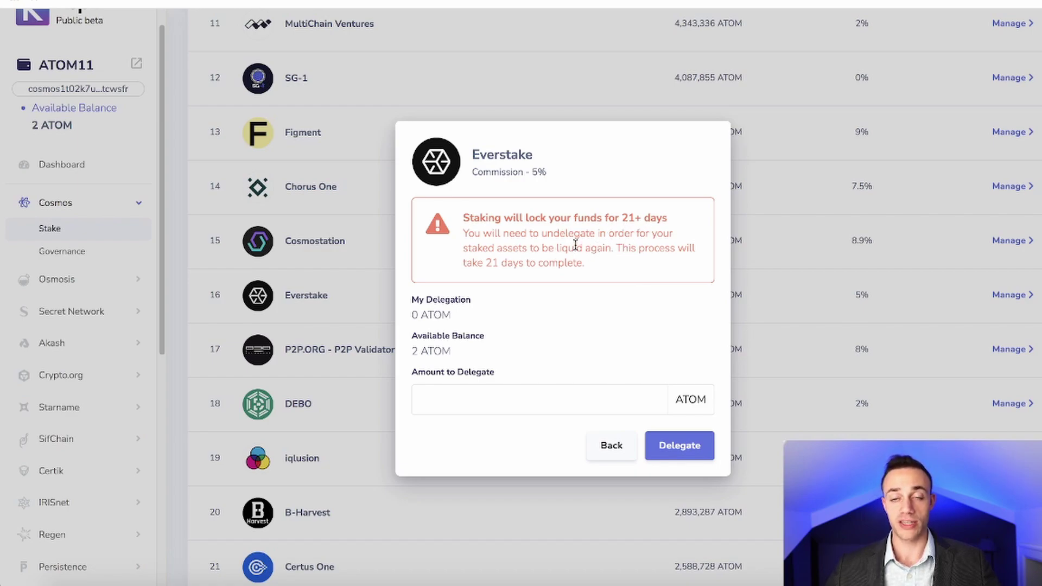
click(530, 393)
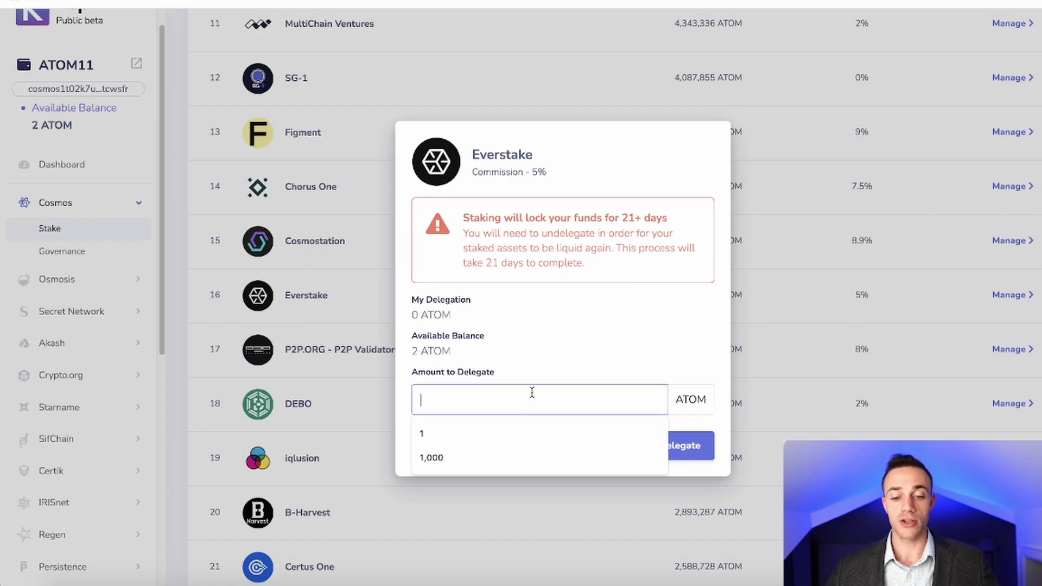
click(554, 367)
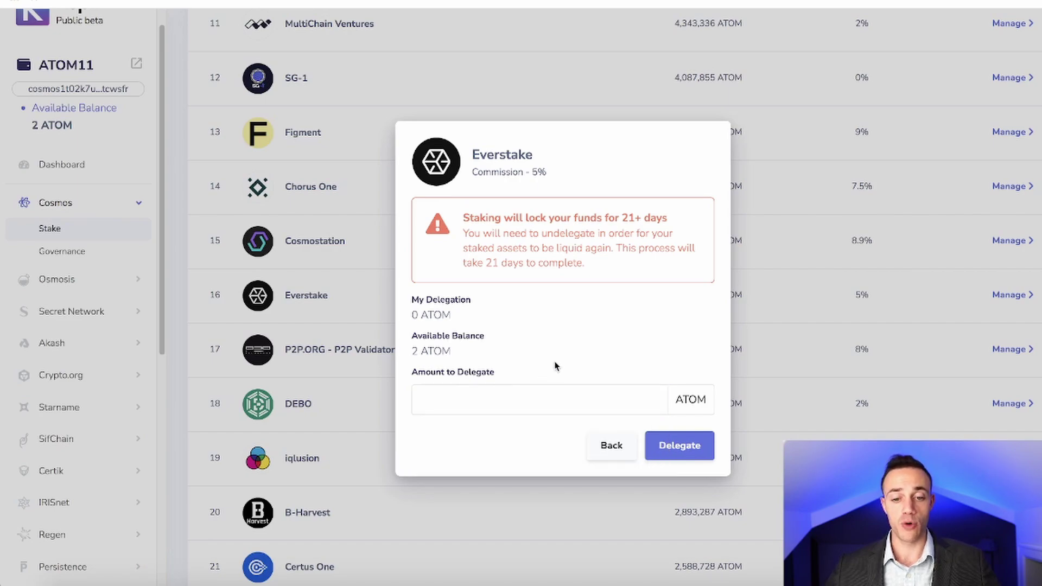
click(500, 398)
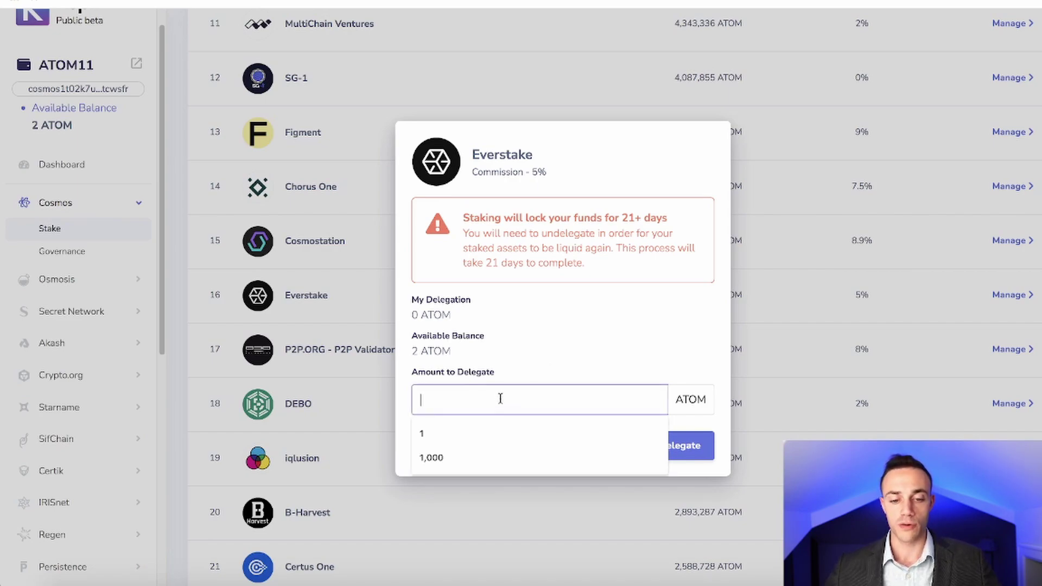
text(1)
click(550, 357)
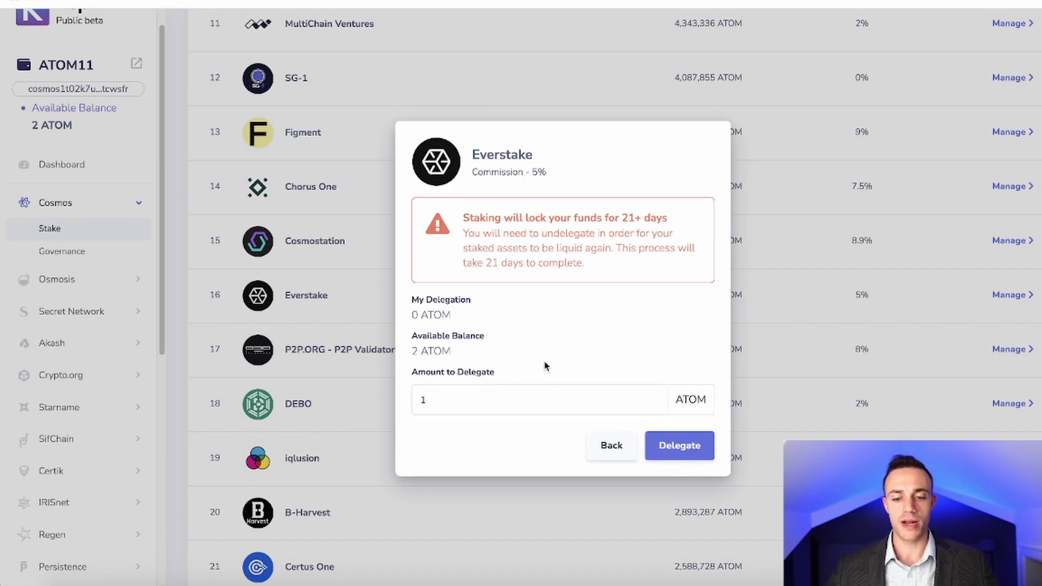
click(682, 444)
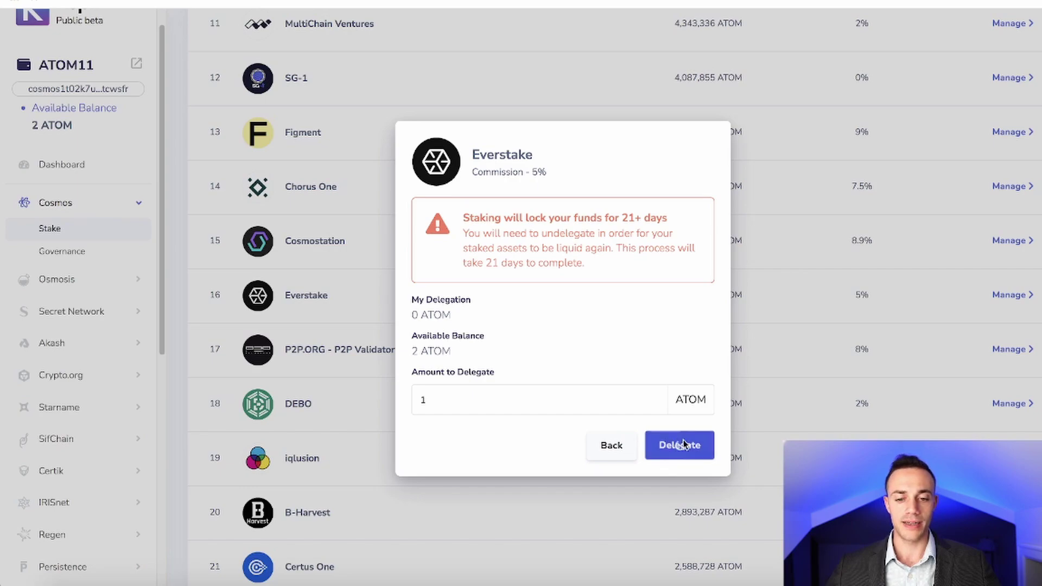
drag(122, 3, 510, 53)
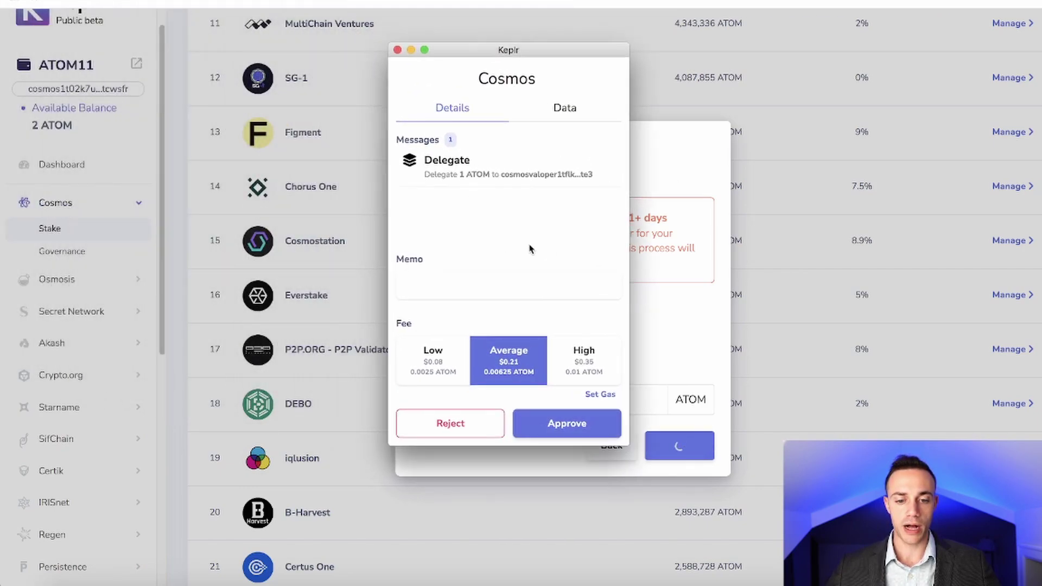
Approve the 1 ATOM Everstake delegation with the Average 0.00625 ATOM fee
click(579, 423)
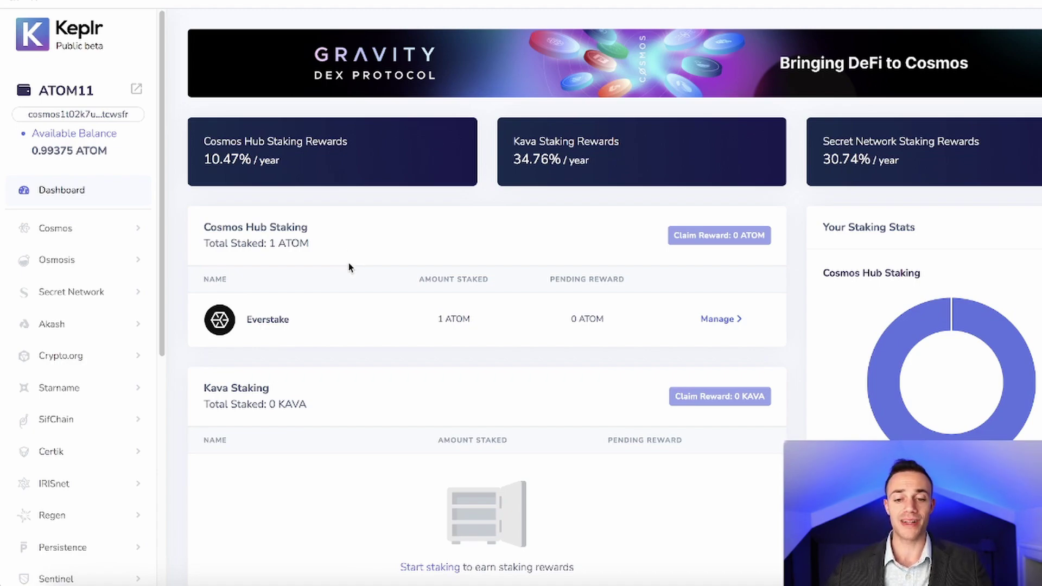
click(347, 263)
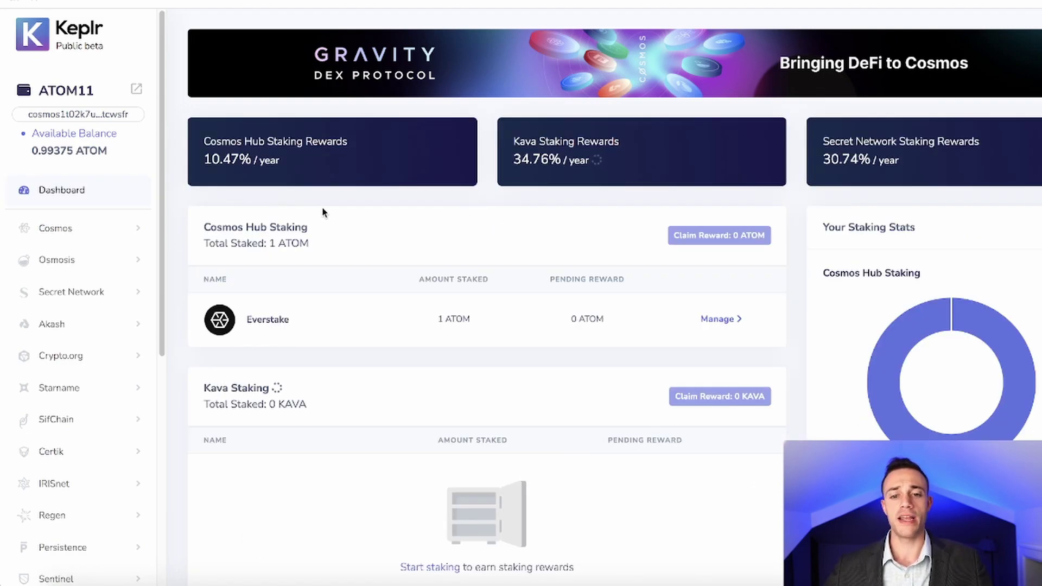
drag(204, 161, 262, 166)
click(282, 167)
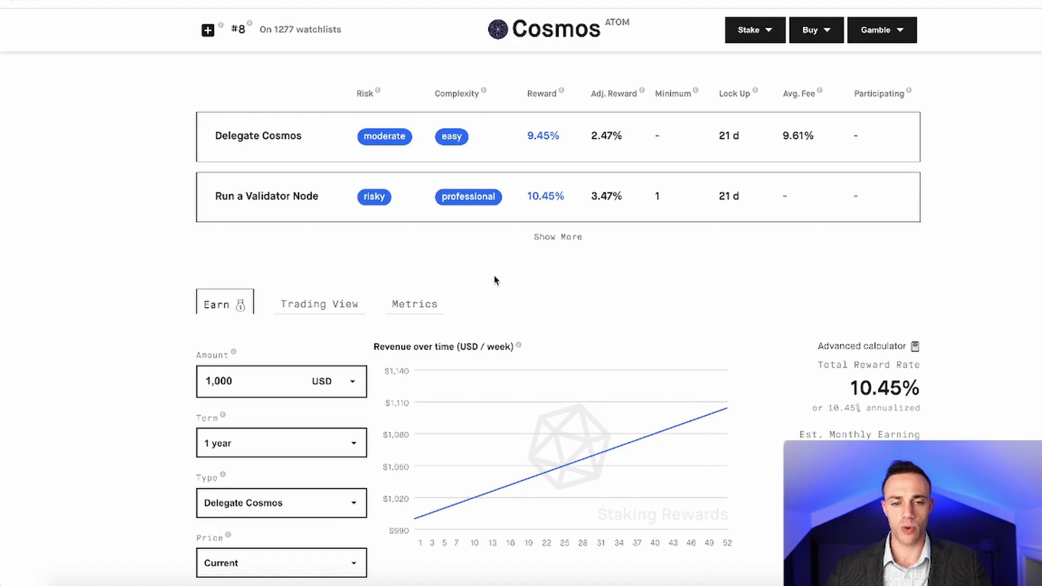
scroll(494, 275, up, 3)
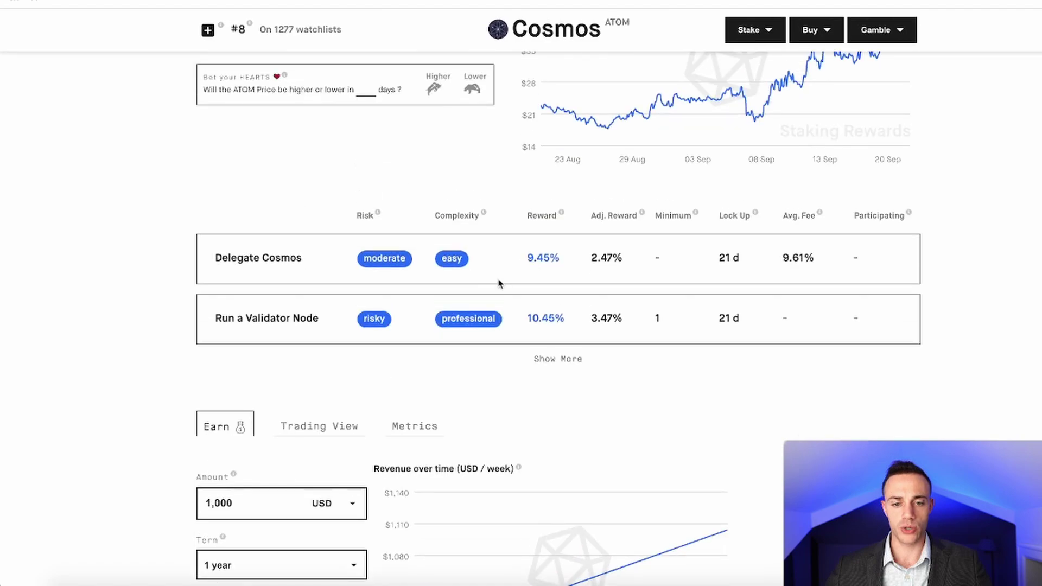
scroll(586, 295, up, 5)
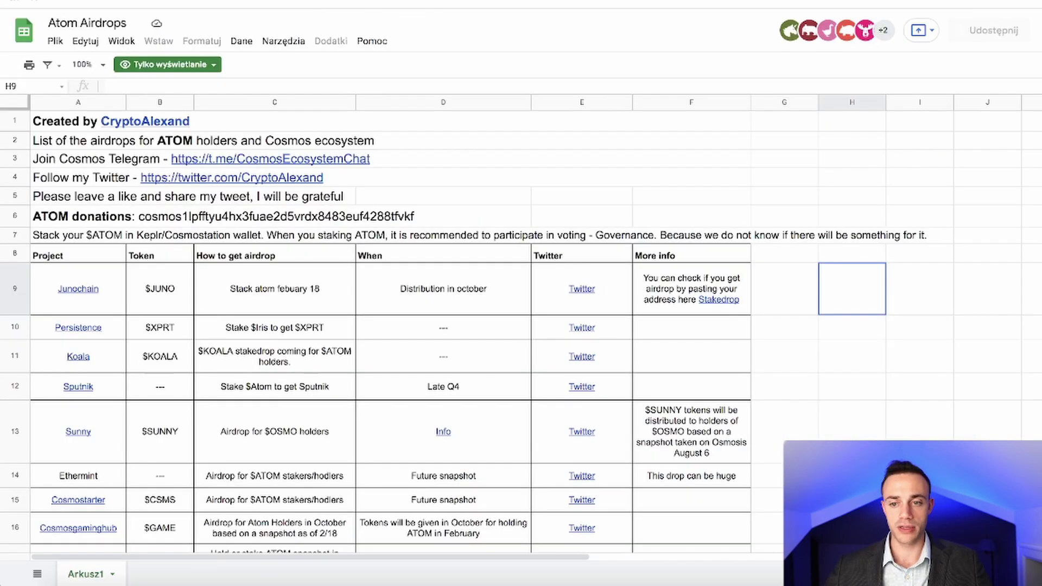
Review the Atom Airdrops projects like Junochain, Persistence and Pstake, then switch to CoinGecko's Cosmos page
scroll(450, 349, down, 3)
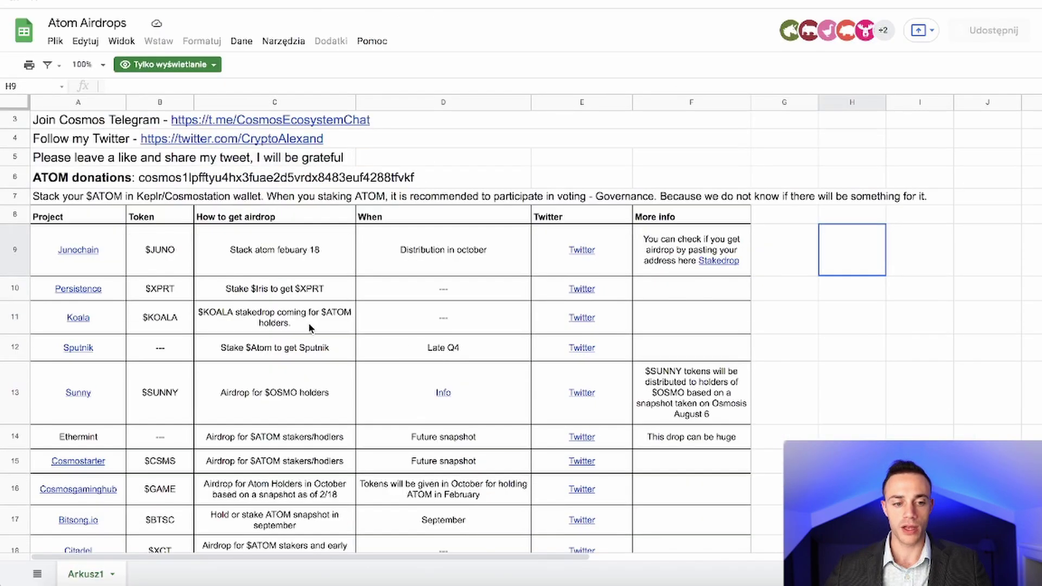
scroll(336, 320, down, 3)
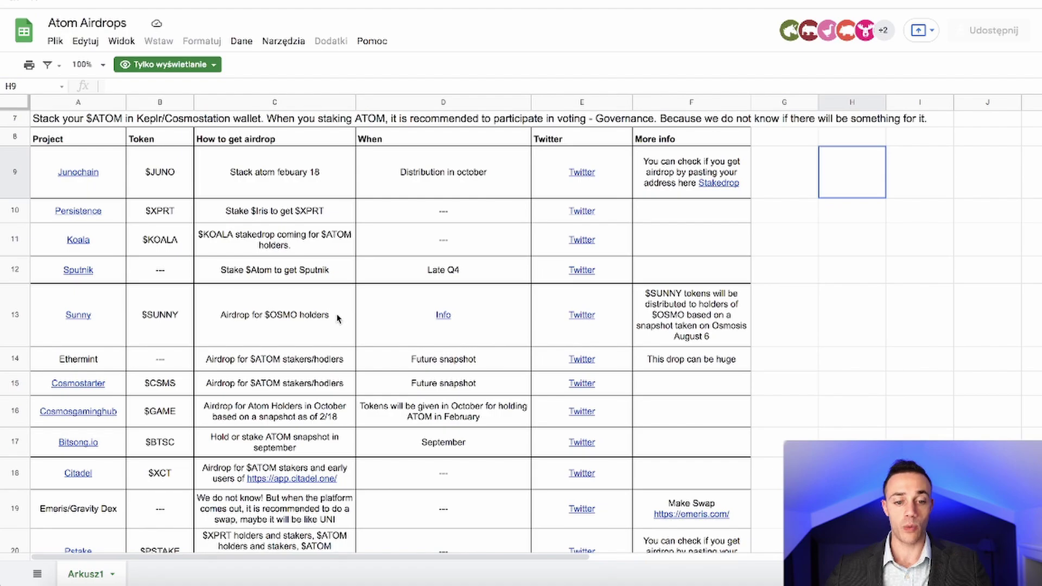
scroll(337, 319, down, 3)
scroll(334, 320, up, 9)
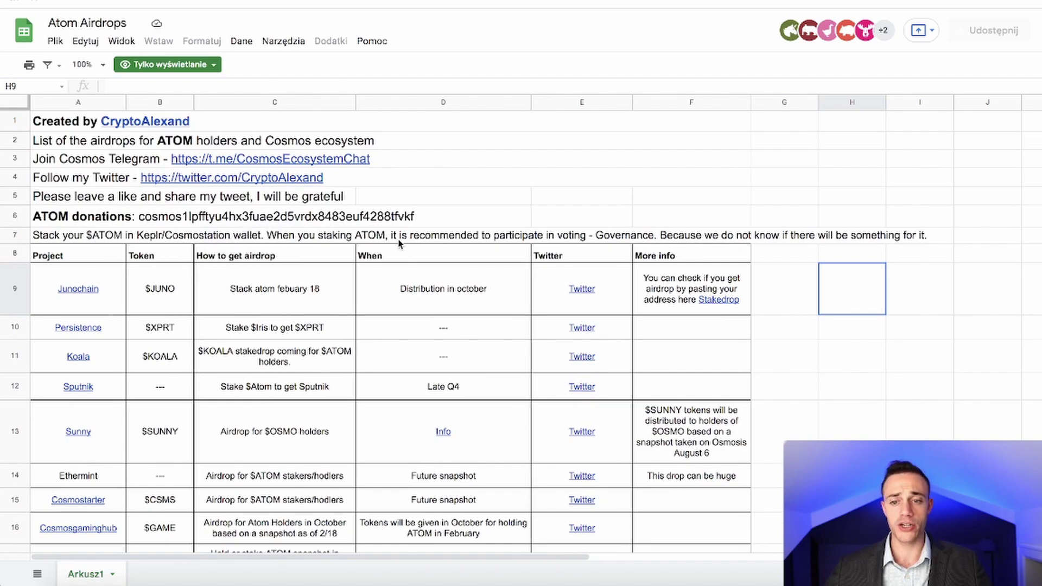
scroll(406, 246, down, 1)
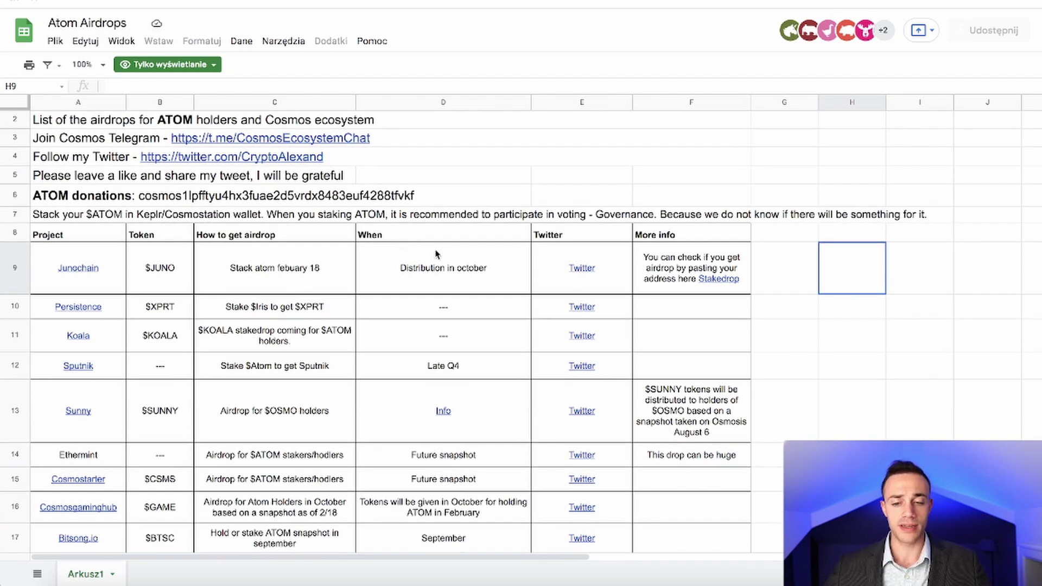
scroll(444, 274, down, 3)
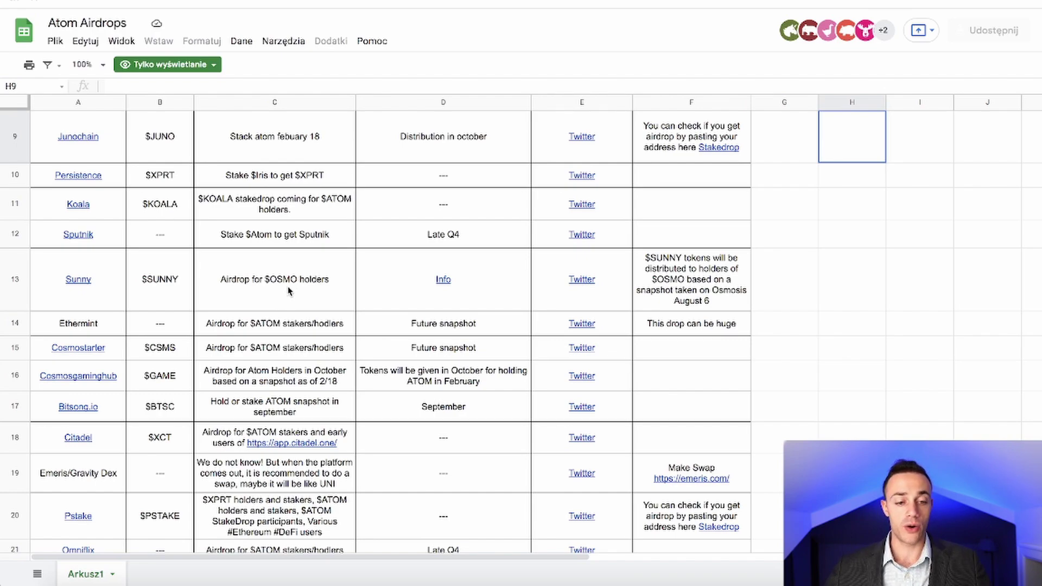
scroll(287, 291, up, 2)
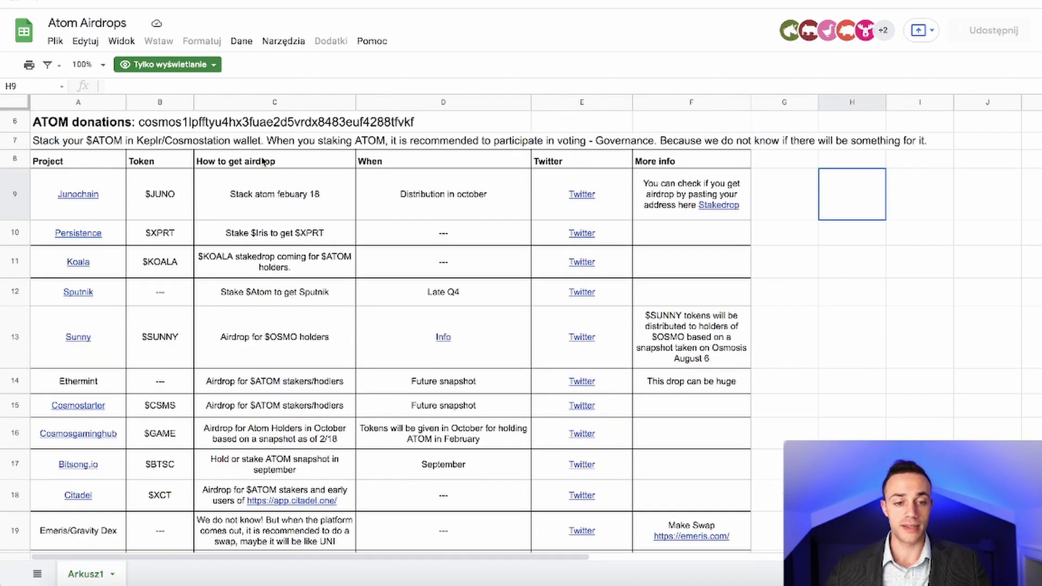
scroll(296, 288, down, 2)
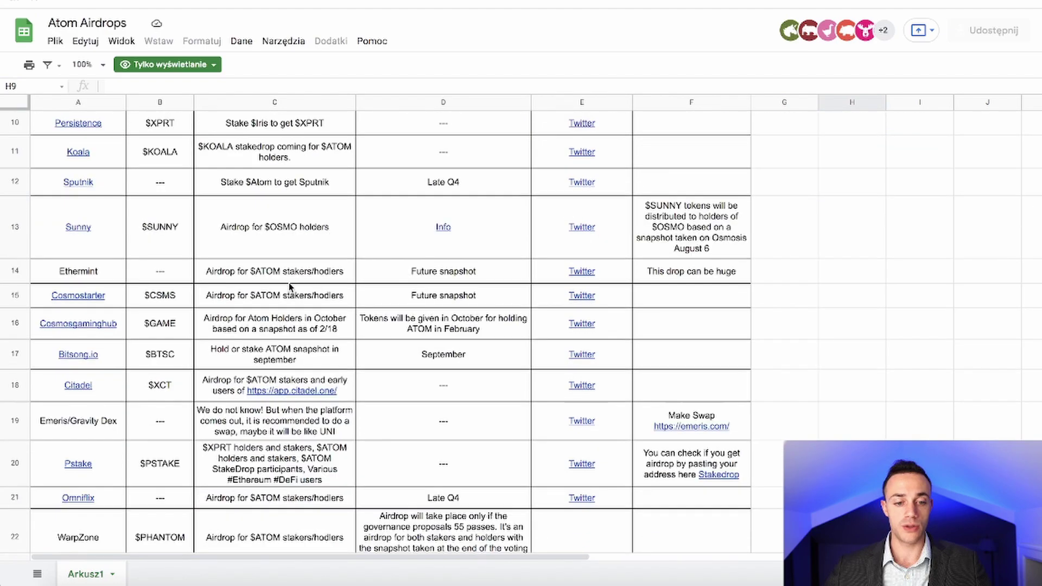
scroll(289, 284, up, 5)
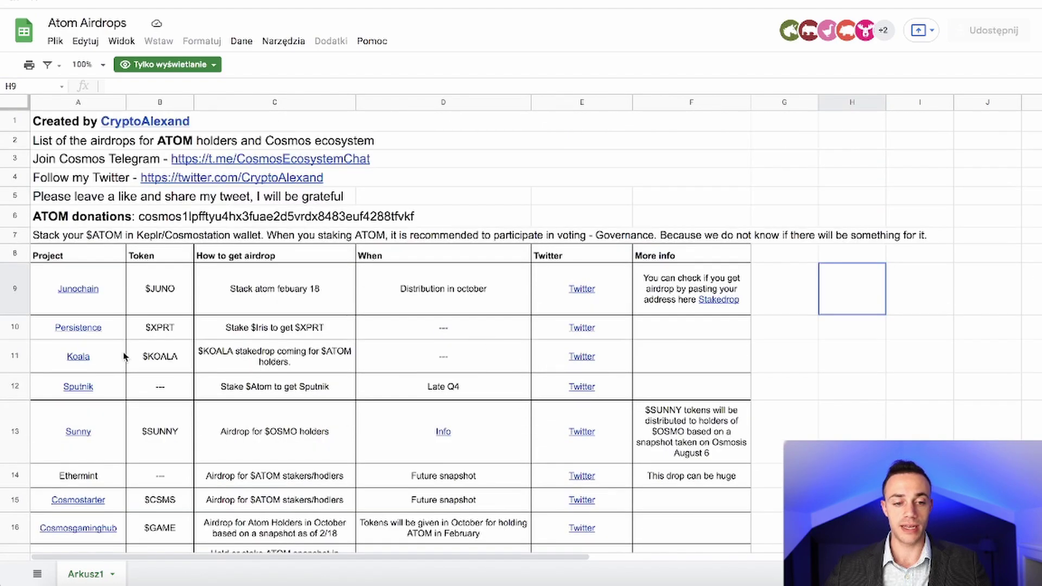
mouse_move(100, 338)
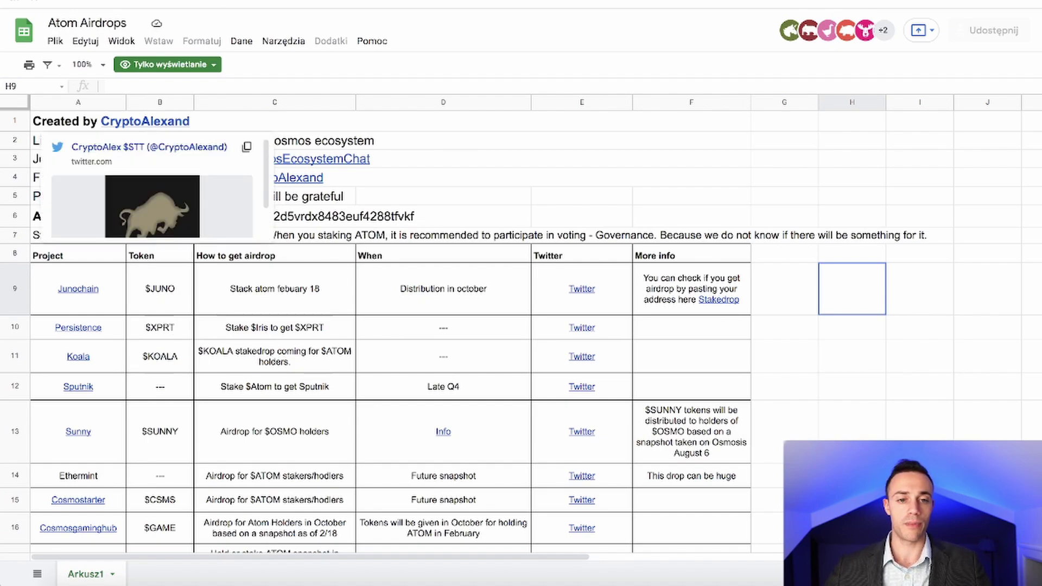
click(216, 2)
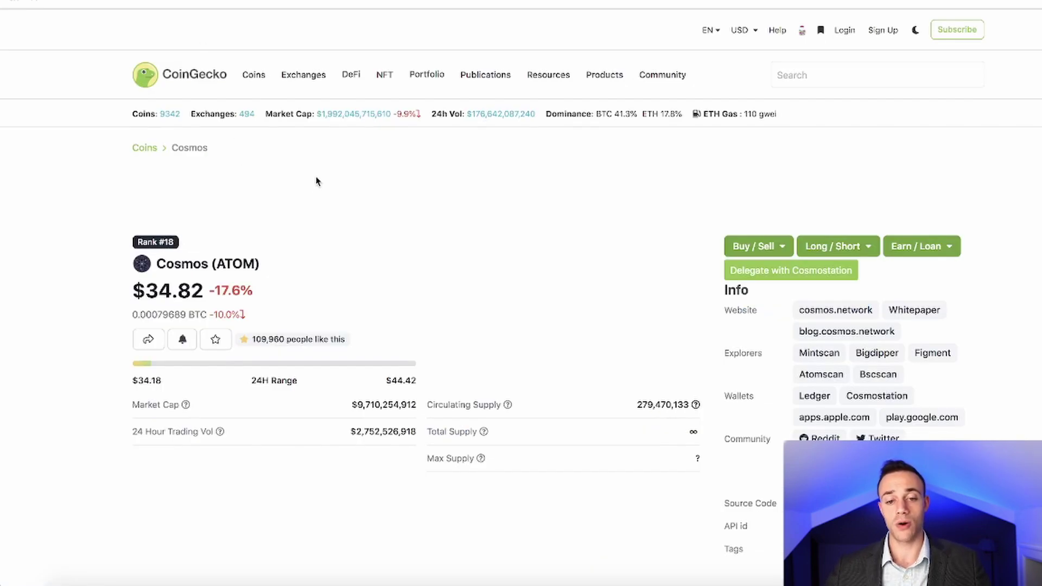